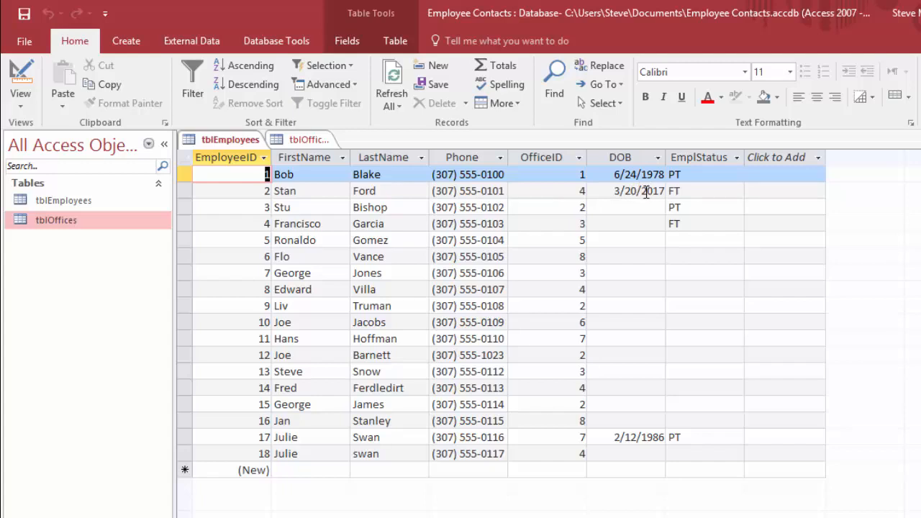
# Step: Select the second employee's DOB cell to check for a date picker, and close the tblOffices table
pyautogui.click(645, 191)
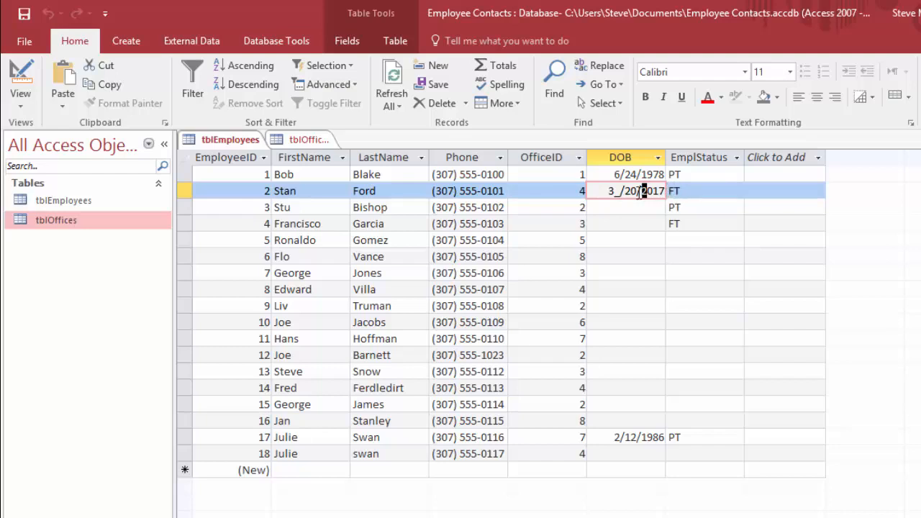
pyautogui.click(300, 141)
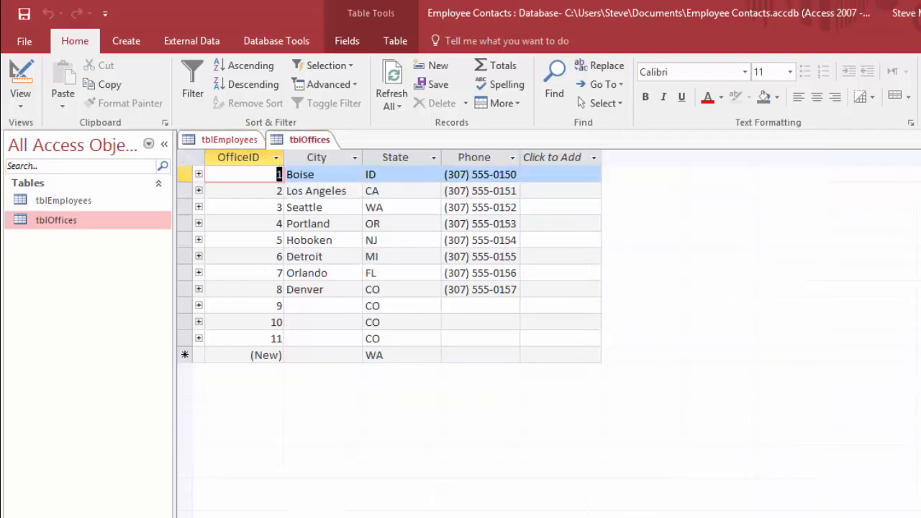
pyautogui.click(918, 141)
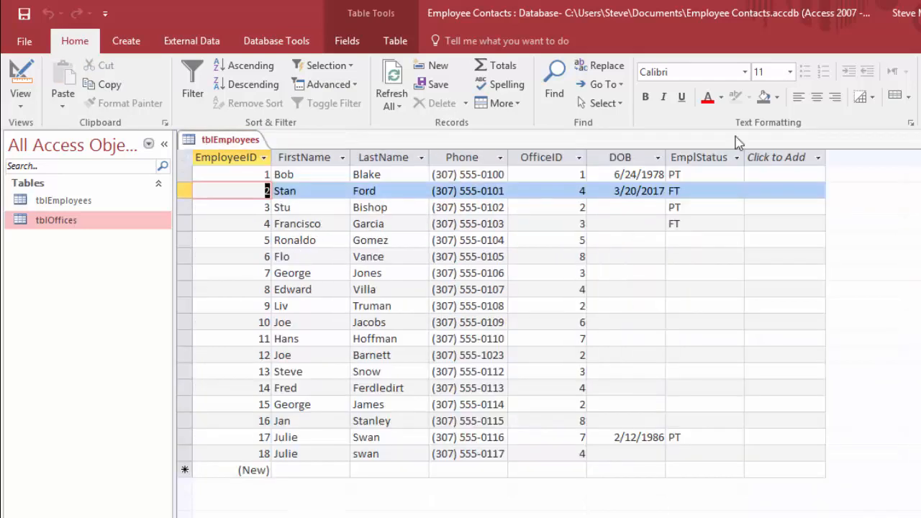
# Step: Show tblEmployees in Design View and delete the DOB field's input mask
pyautogui.rightClick(226, 142)
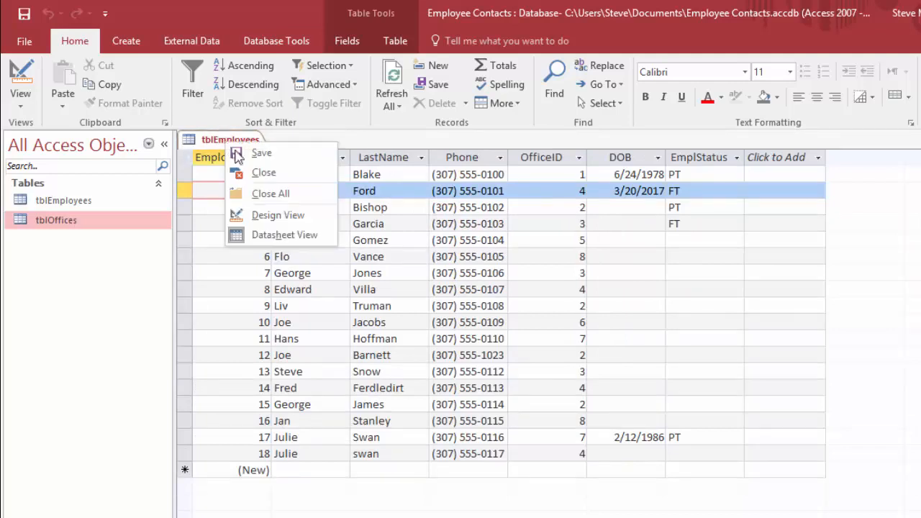
pyautogui.click(282, 214)
pyautogui.click(409, 250)
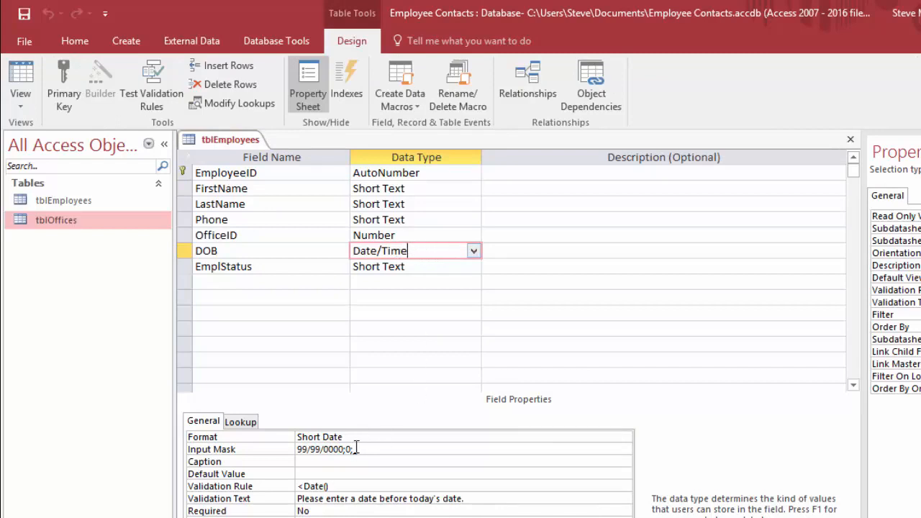
pyautogui.press('F2')
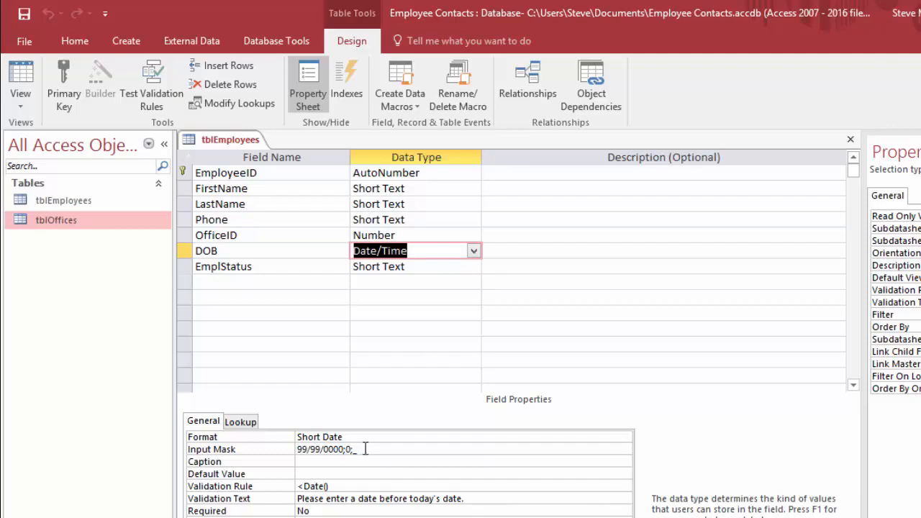
pyautogui.moveTo(364, 449); pyautogui.dragTo(283, 451)
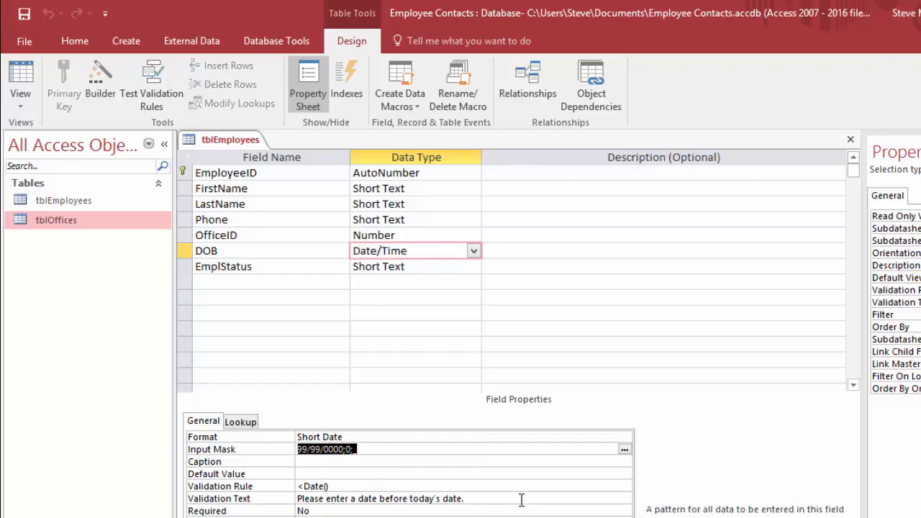
pyautogui.press('Delete')
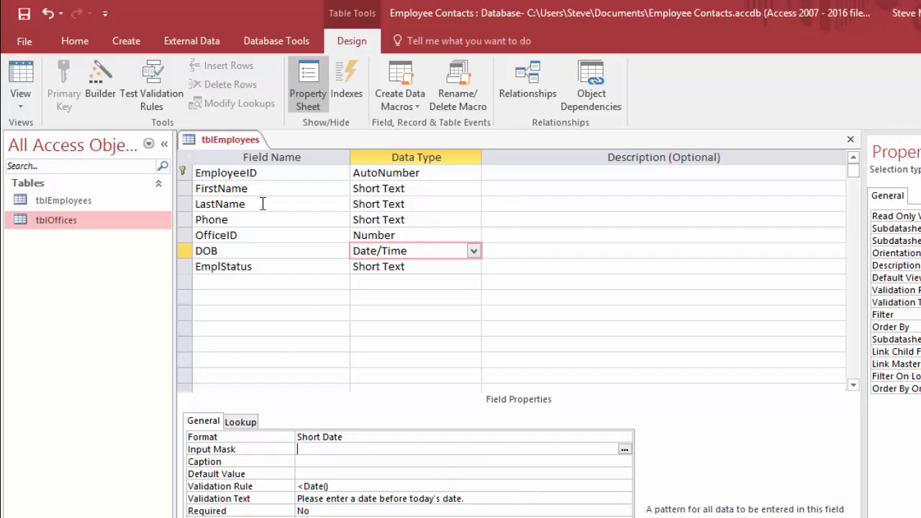
# Step: Return tblEmployees to Datasheet View and save the design changes
pyautogui.rightClick(225, 143)
pyautogui.click(280, 236)
pyautogui.click(532, 373)
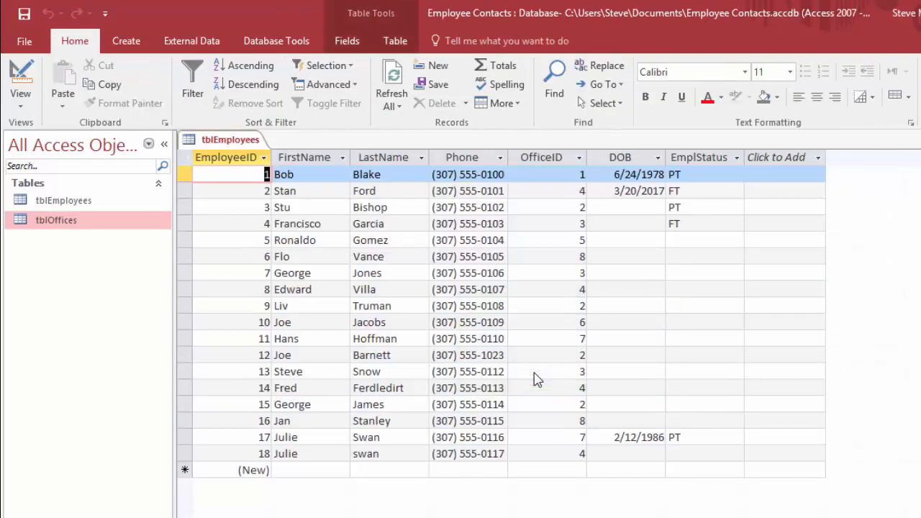
# Step: Examine the date picker for the second employee's DOB without choosing another date
pyautogui.click(642, 191)
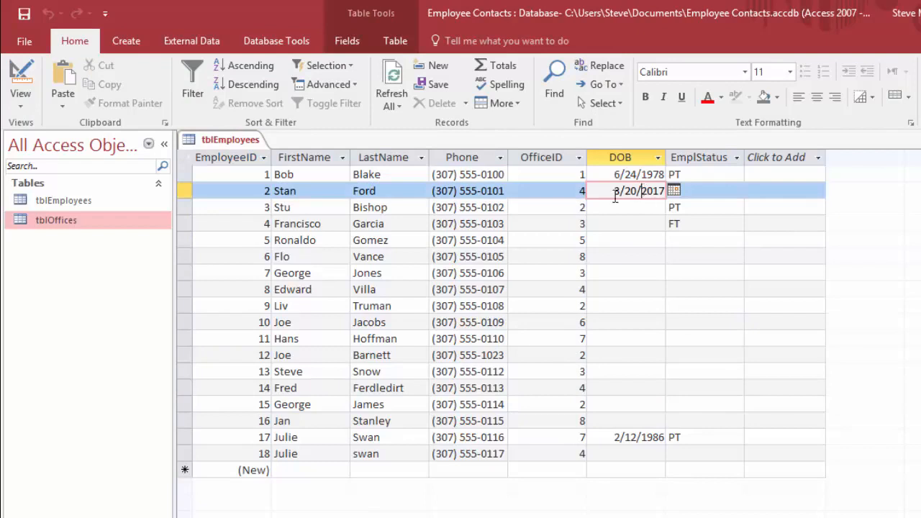
pyautogui.click(675, 193)
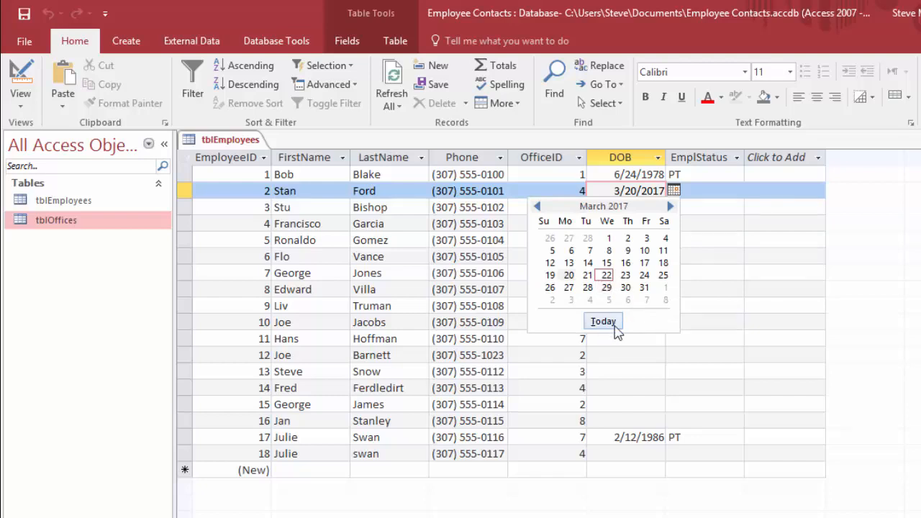
pyautogui.click(676, 193)
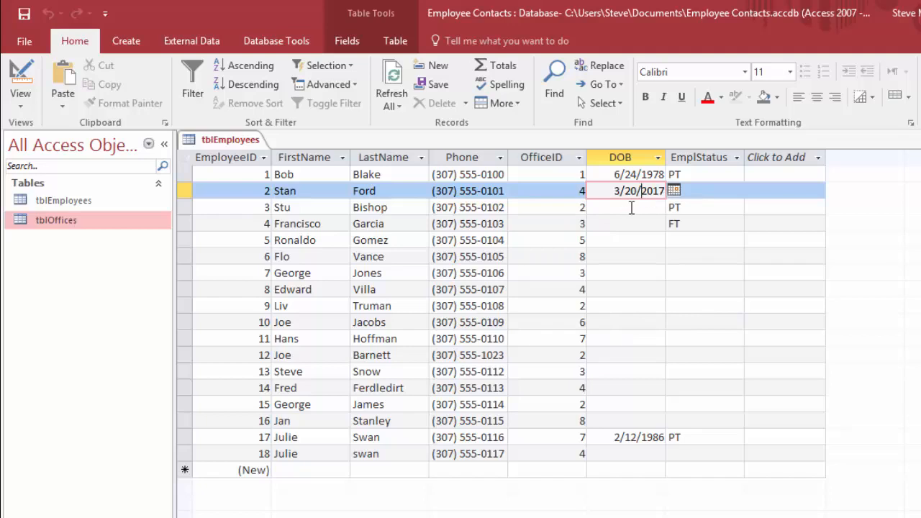
# Step: Fill in the third employee's DOB with a past date from the current month in the date picker
pyautogui.click(631, 208)
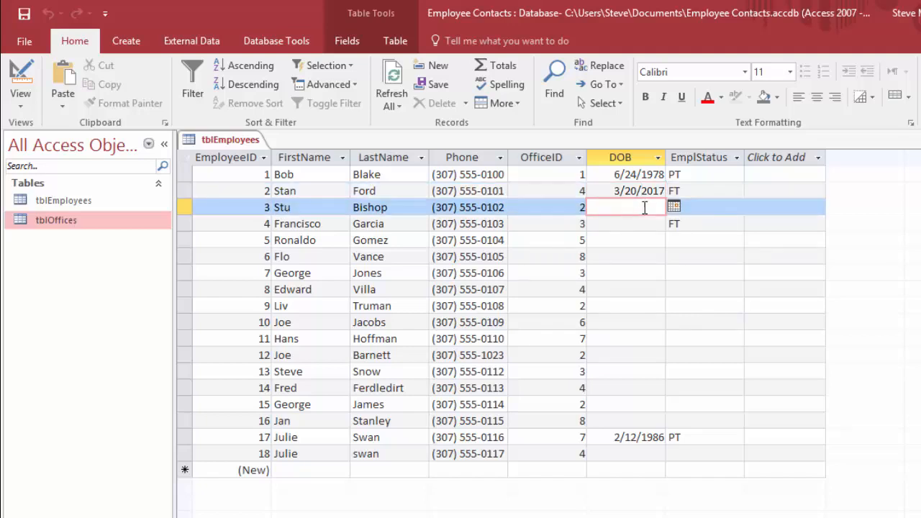
pyautogui.click(673, 207)
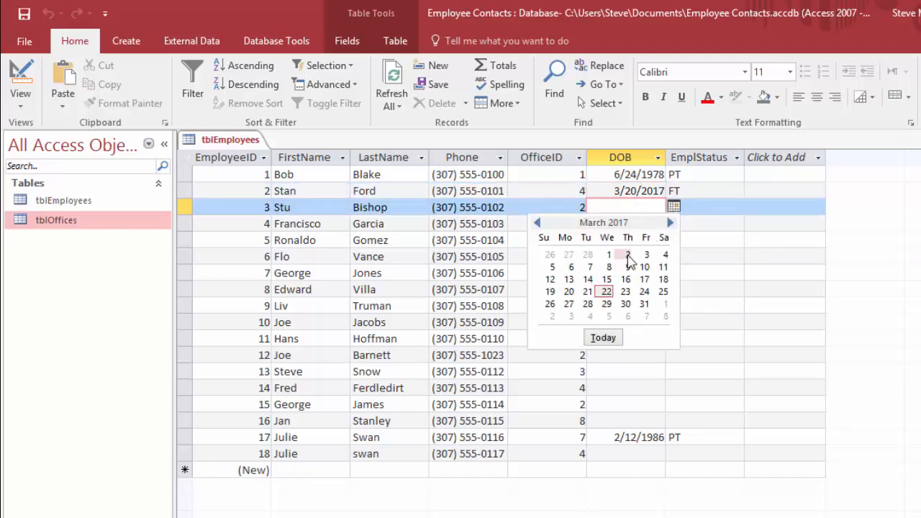
pyautogui.click(590, 268)
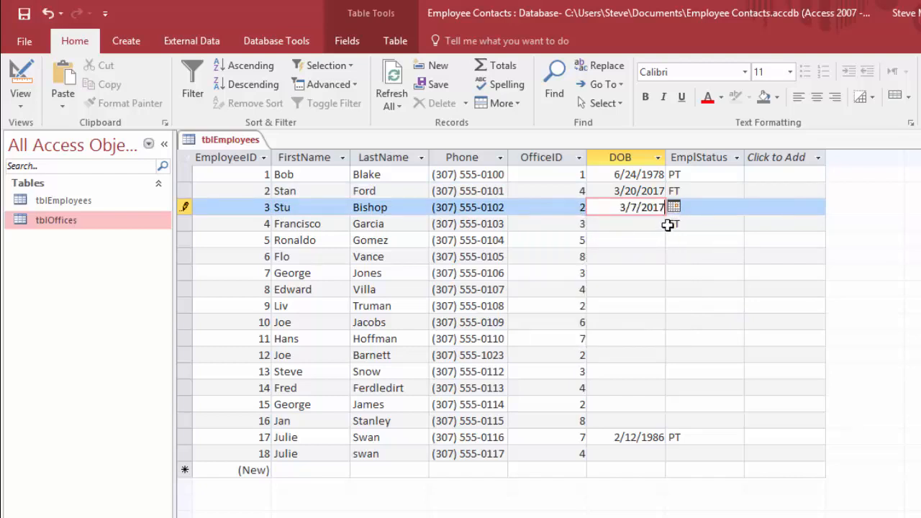
# Step: Fill in the fourth and fifth employees' DOB with calendar dates one and two months before the current month
pyautogui.click(646, 225)
pyautogui.click(674, 224)
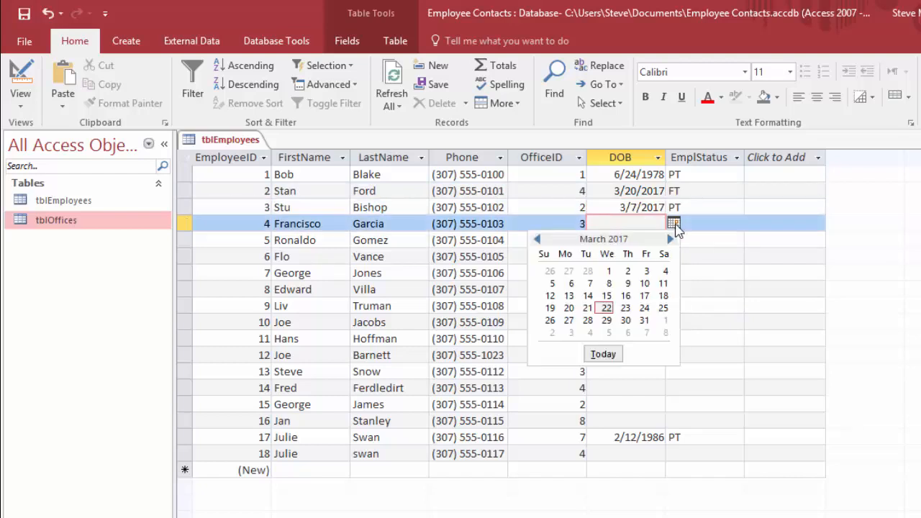
pyautogui.click(571, 283)
pyautogui.click(673, 224)
pyautogui.click(537, 239)
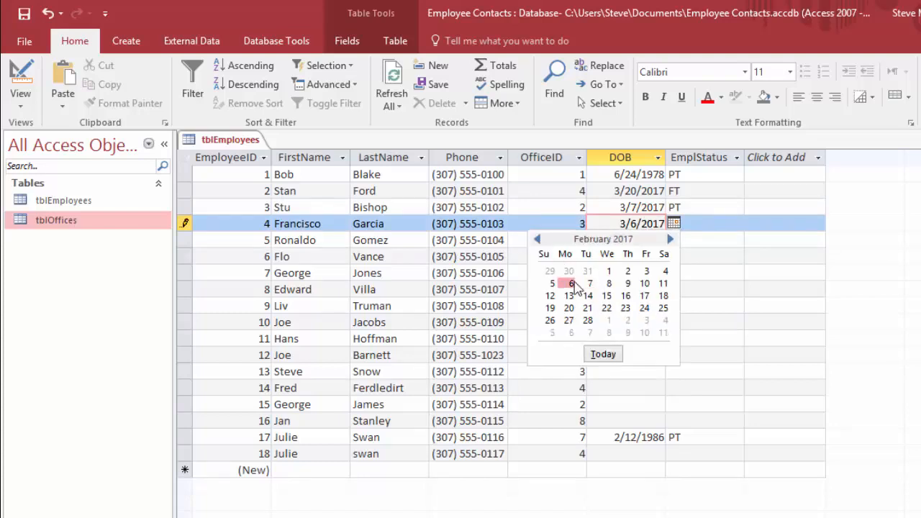
pyautogui.click(569, 283)
pyautogui.click(673, 224)
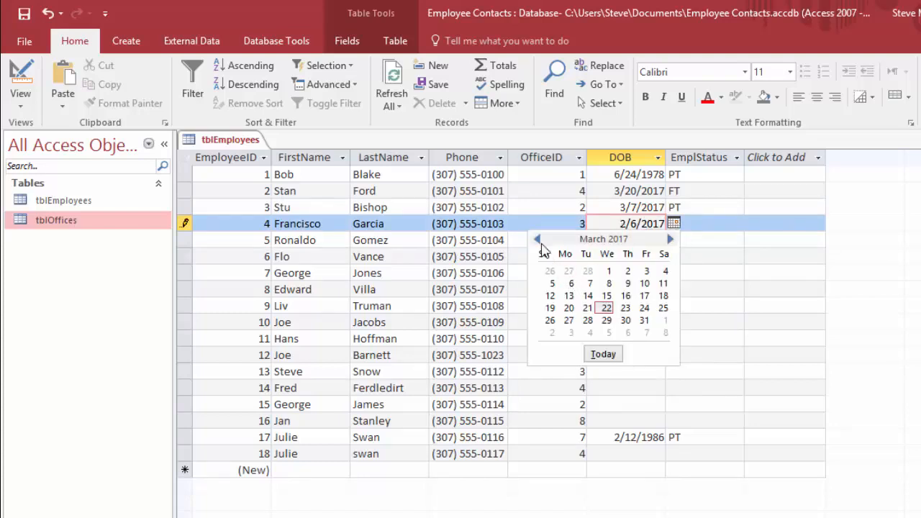
pyautogui.click(569, 287)
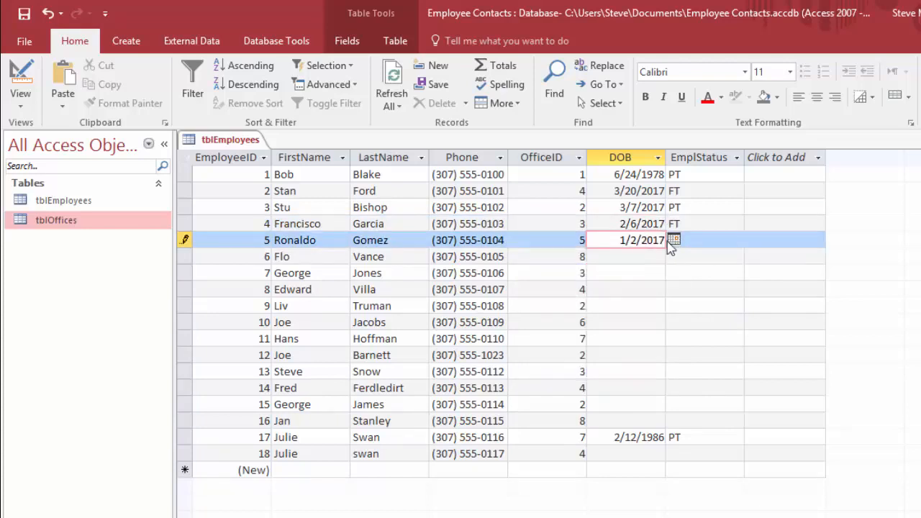
# Step: Fill in the sixth employee's DOB with a calendar date three months before the current month
pyautogui.click(649, 259)
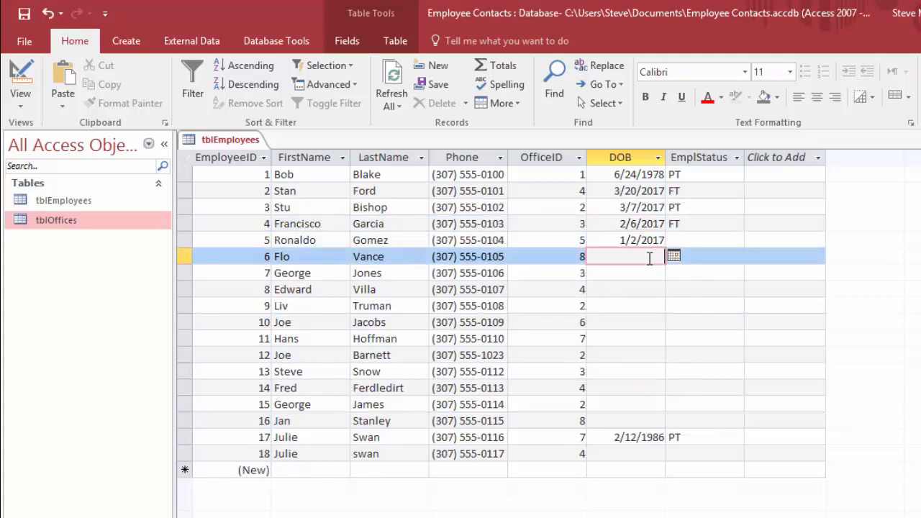
pyautogui.click(674, 256)
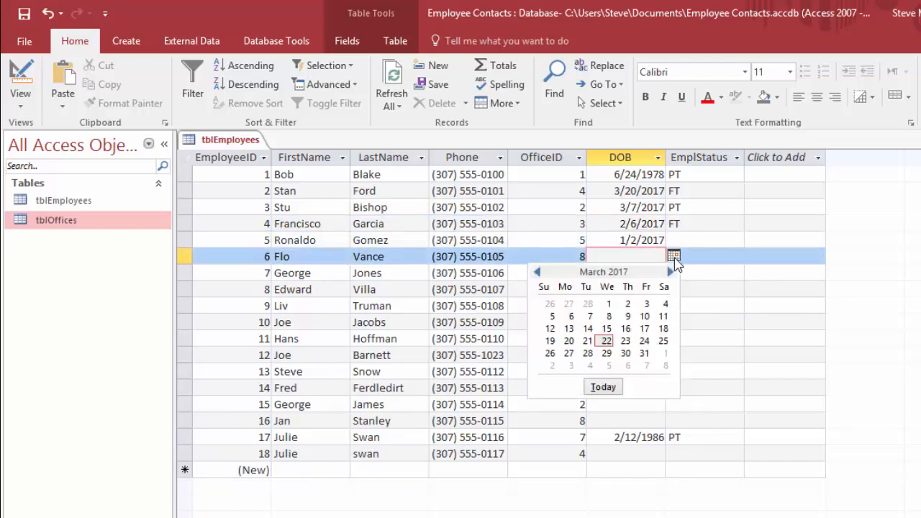
pyautogui.click(537, 273)
pyautogui.click(537, 273)
pyautogui.click(538, 273)
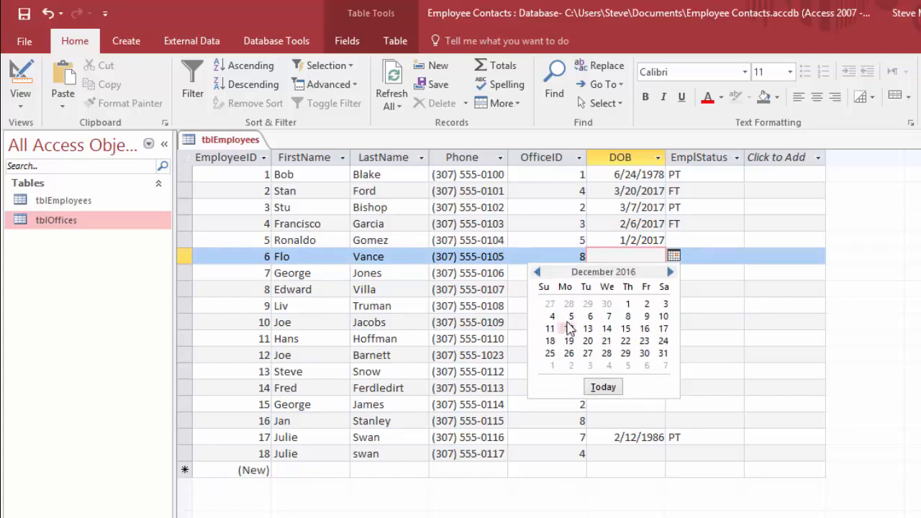
pyautogui.click(570, 316)
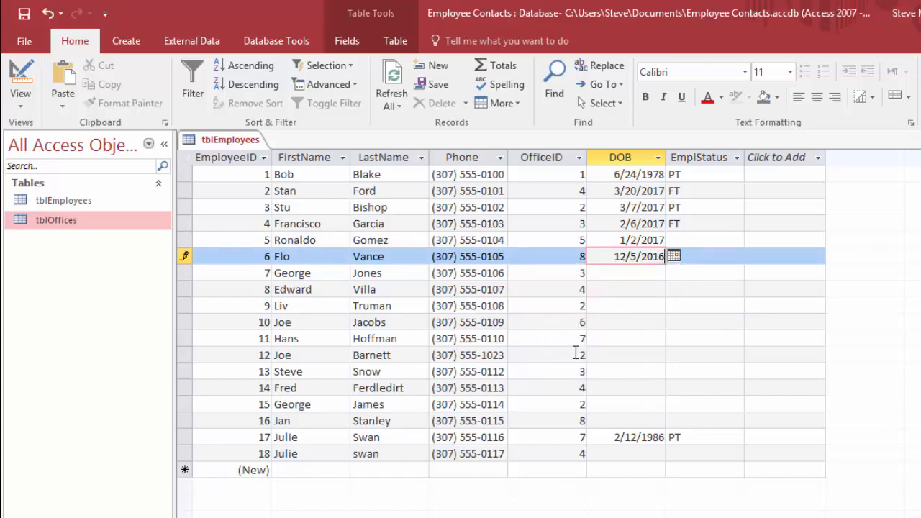
# Step: Fill in the DOB of the seventh, eighth and ninth employees with past dates from the current month's calendar
pyautogui.click(645, 274)
pyautogui.click(673, 273)
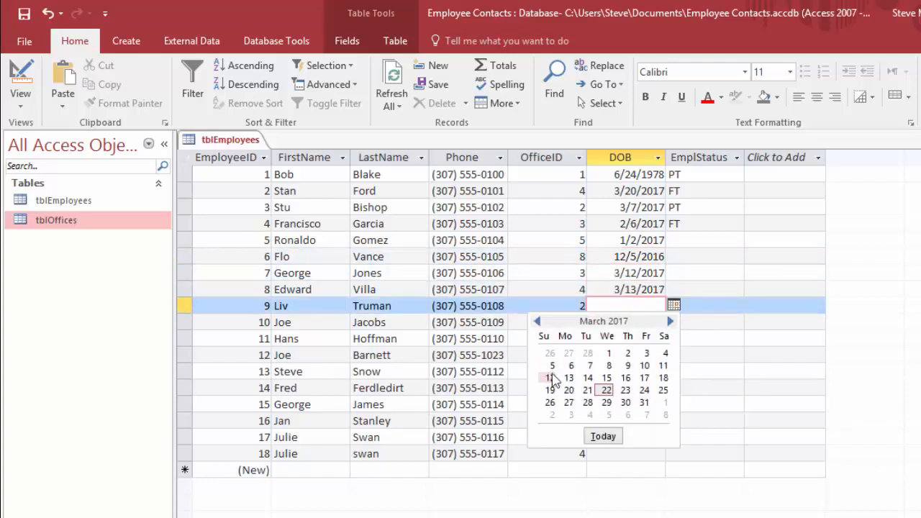
pyautogui.click(552, 366)
# Step: Fill in the DOB of the tenth, eleventh and twelfth employees with past calendar dates, going back three months for the twelfth
pyautogui.click(637, 323)
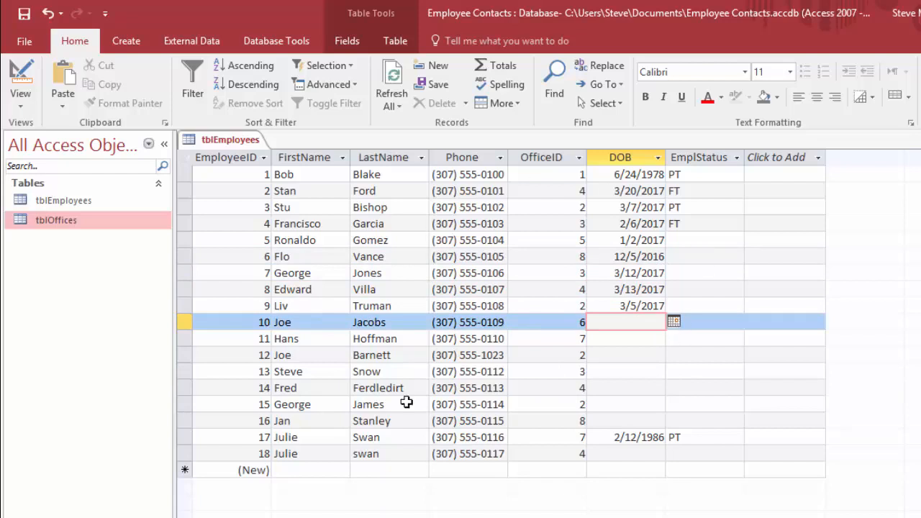
pyautogui.click(673, 323)
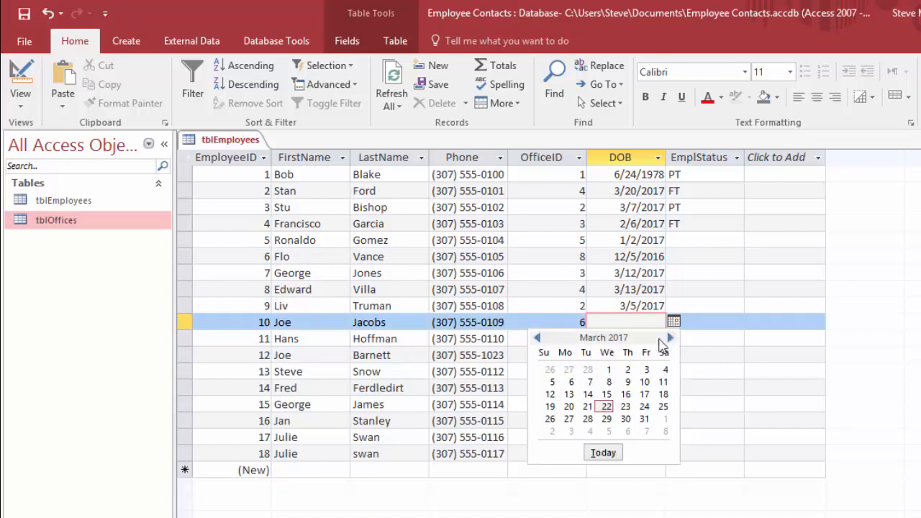
pyautogui.click(550, 394)
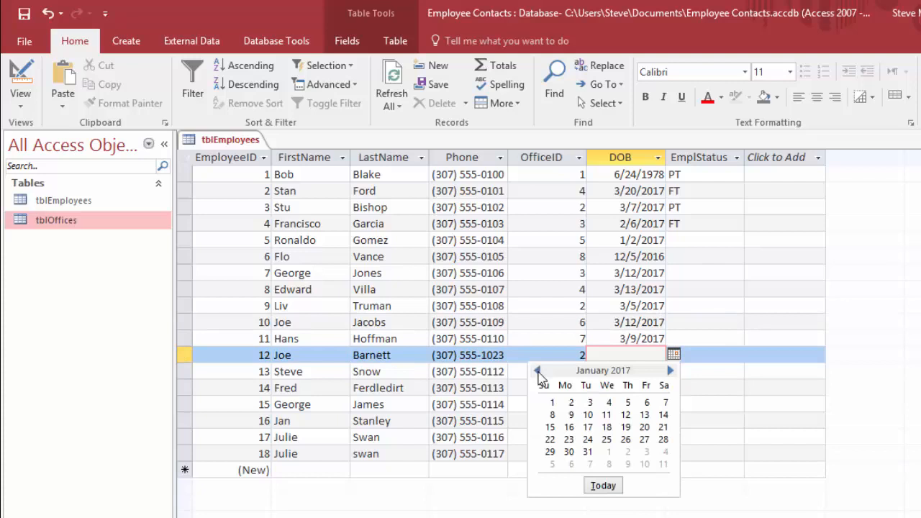
pyautogui.click(539, 371)
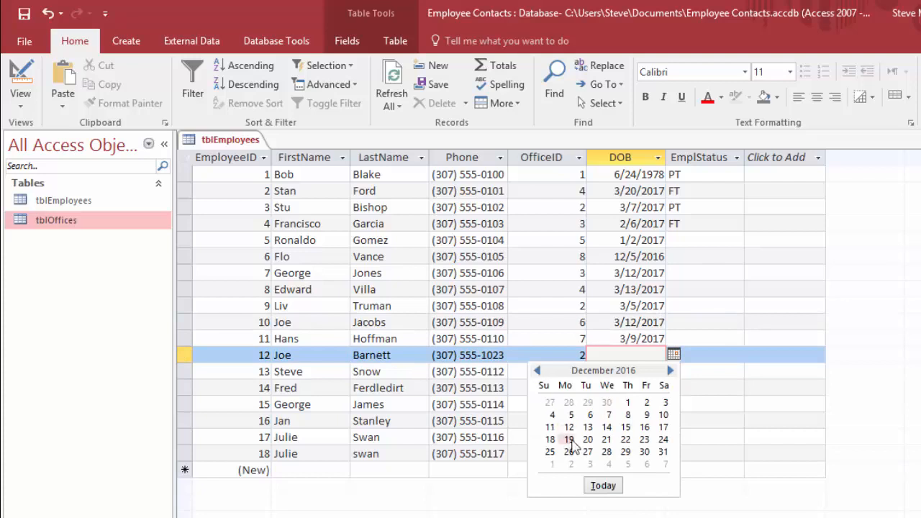
pyautogui.click(568, 438)
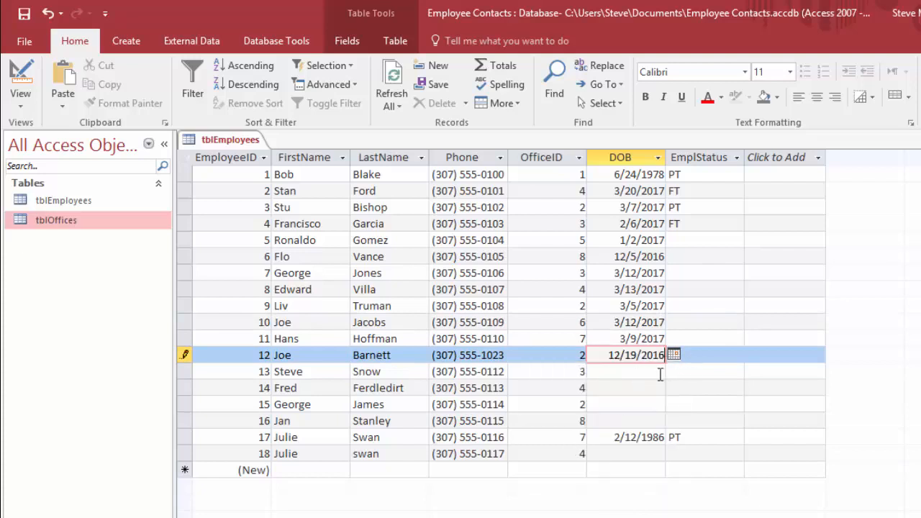
# Step: Fill in the thirteenth employee's DOB with a calendar date two months before the current month
pyautogui.click(656, 372)
pyautogui.click(672, 373)
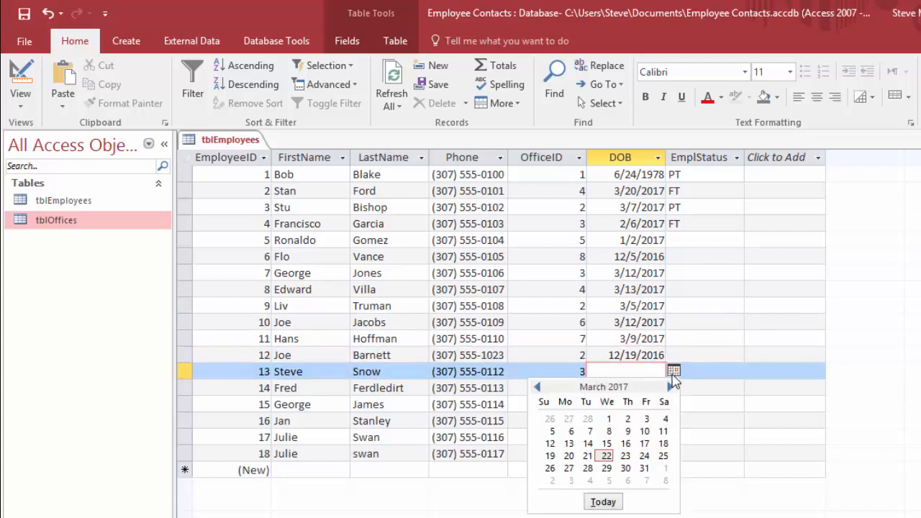
pyautogui.click(536, 387)
pyautogui.click(536, 387)
pyautogui.click(570, 434)
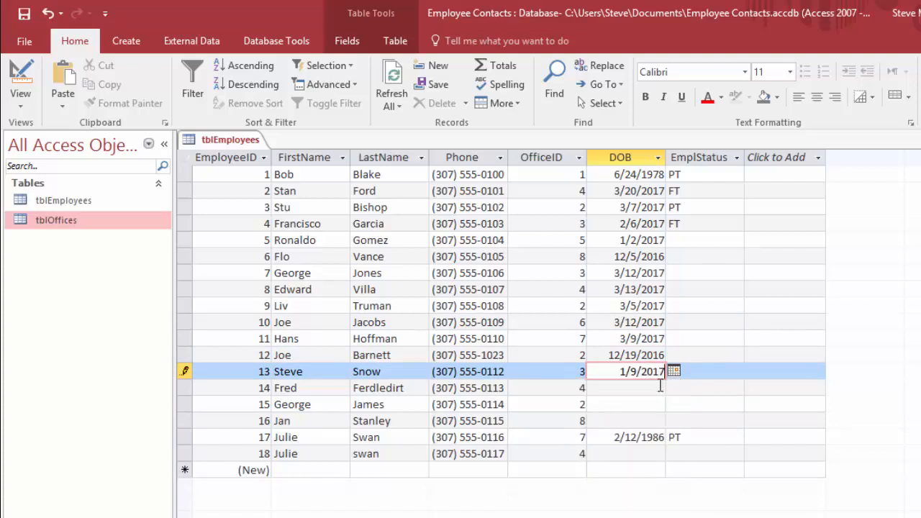
# Step: Try to fill in the fourteenth employee's DOB with a future date from the current month's calendar
pyautogui.click(653, 388)
pyautogui.click(674, 388)
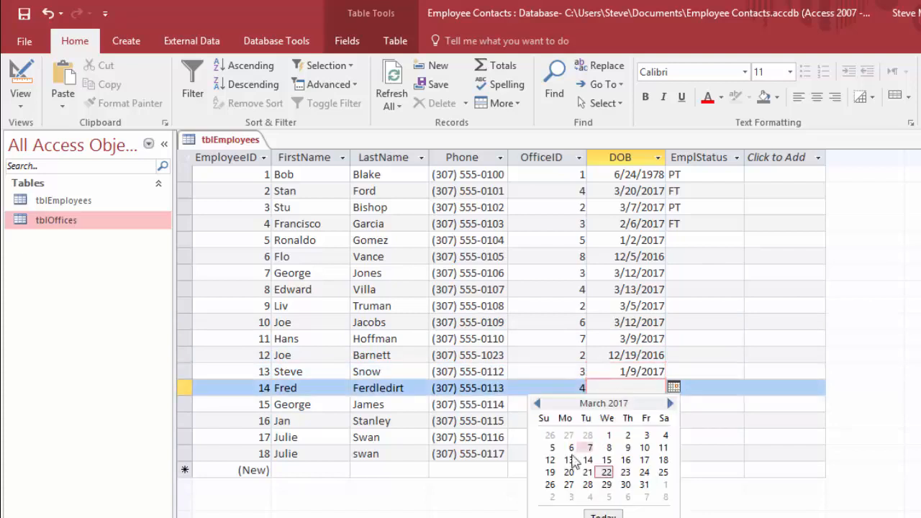
pyautogui.click(551, 484)
pyautogui.click(626, 414)
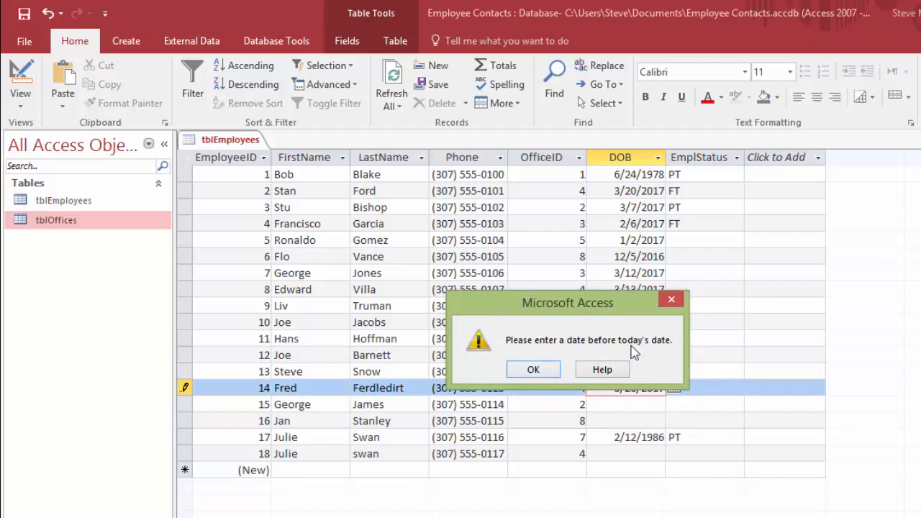
pyautogui.click(536, 370)
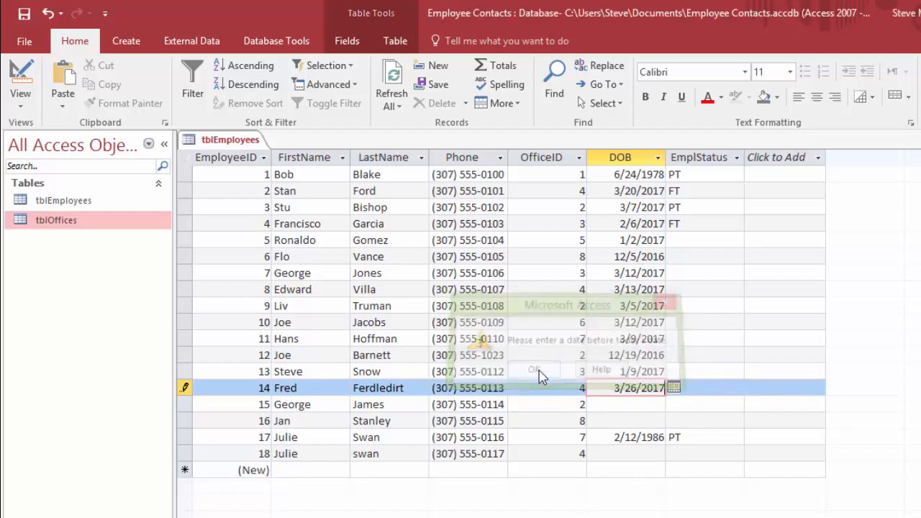
# Step: Change the fourteenth employee's DOB to a past date in the current month, and fill in the fifteenth's with a calendar date two months back
pyautogui.click(674, 389)
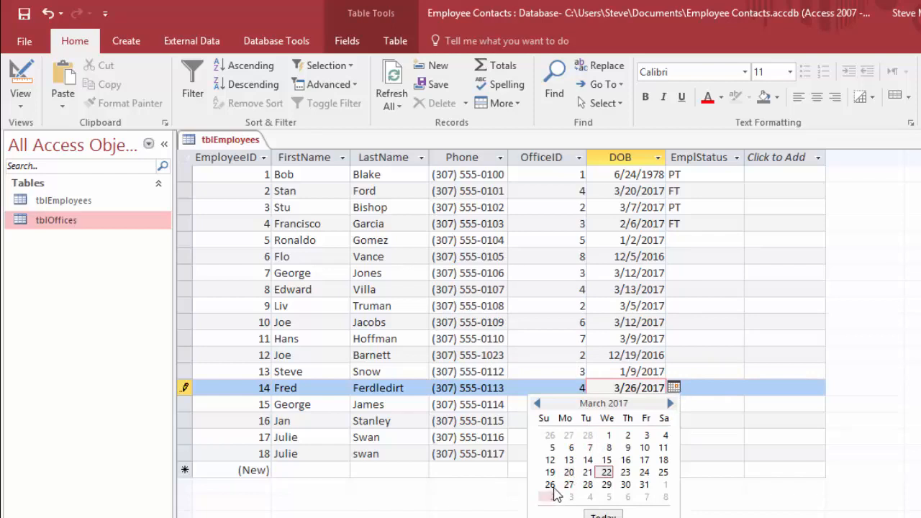
pyautogui.click(571, 448)
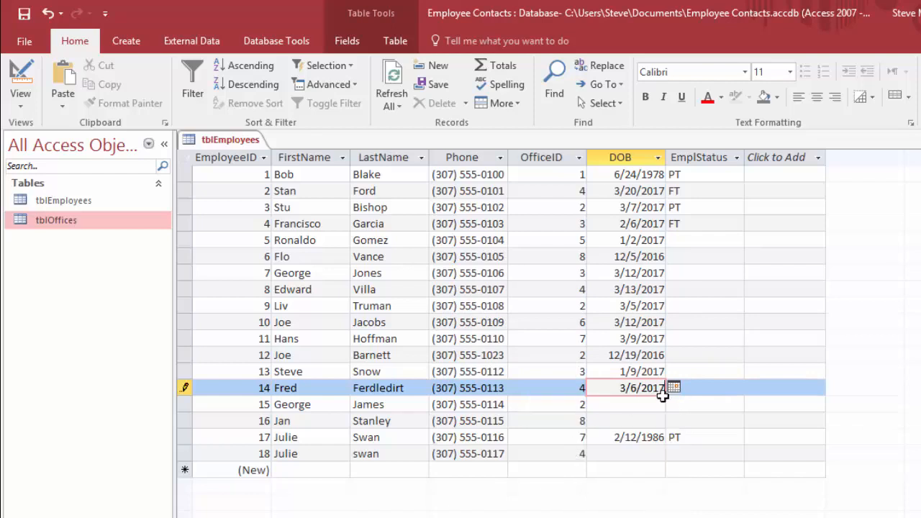
pyautogui.click(658, 405)
pyautogui.click(674, 403)
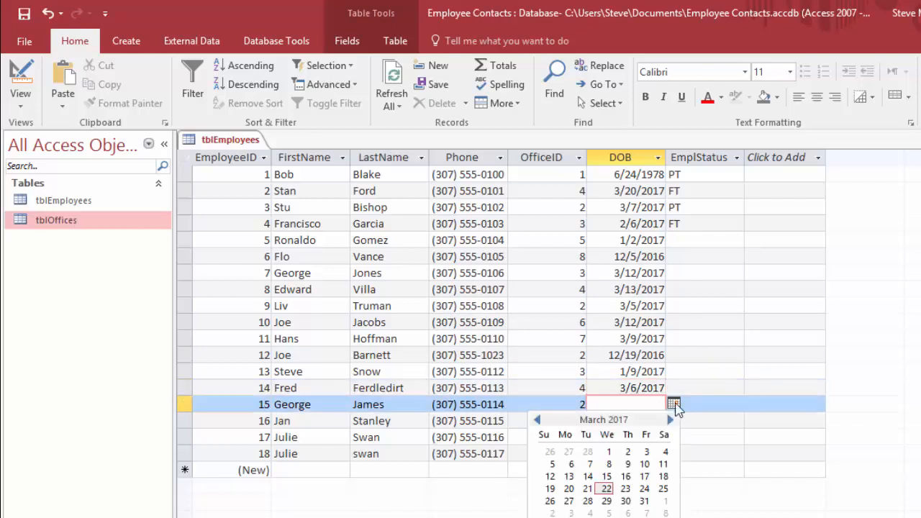
pyautogui.click(538, 420)
pyautogui.click(538, 420)
pyautogui.click(568, 464)
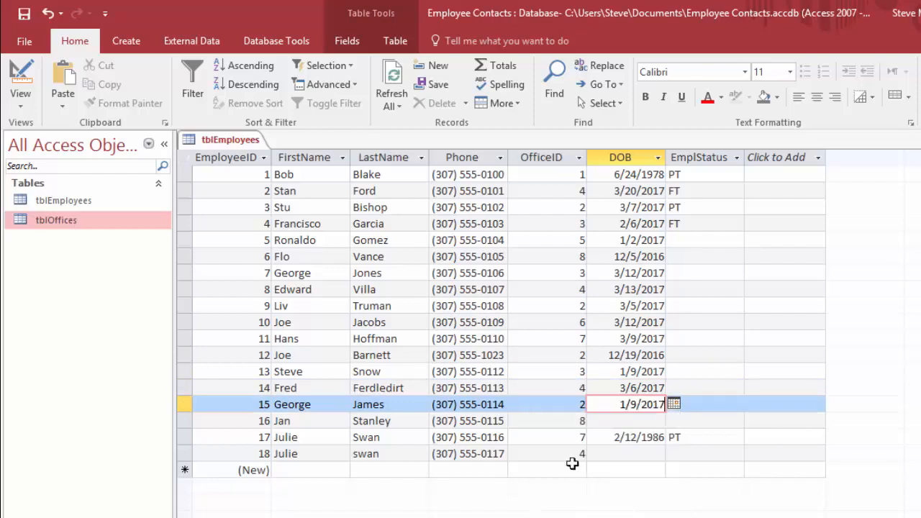
# Step: Fill in the DOB of the sixteenth and eighteenth employees with past calendar dates, from January 2017 and the current month respectively
pyautogui.click(656, 421)
pyautogui.click(670, 427)
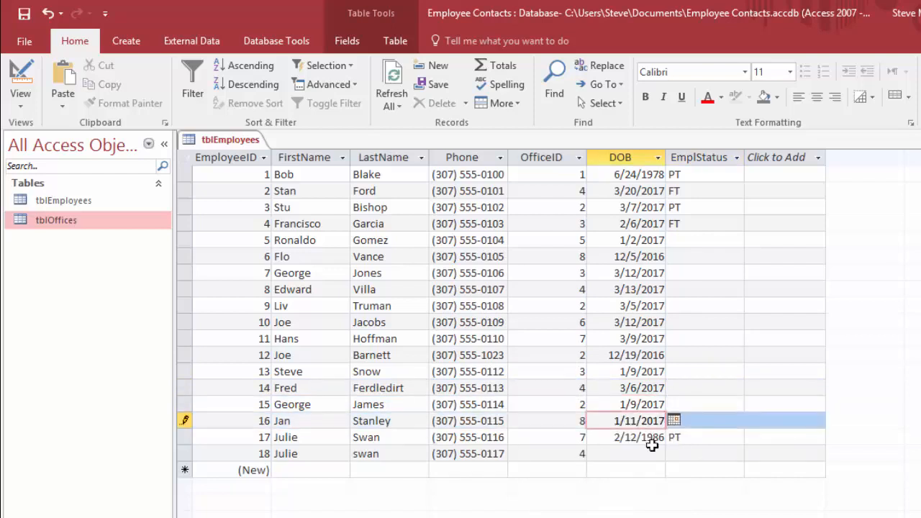
pyautogui.click(637, 454)
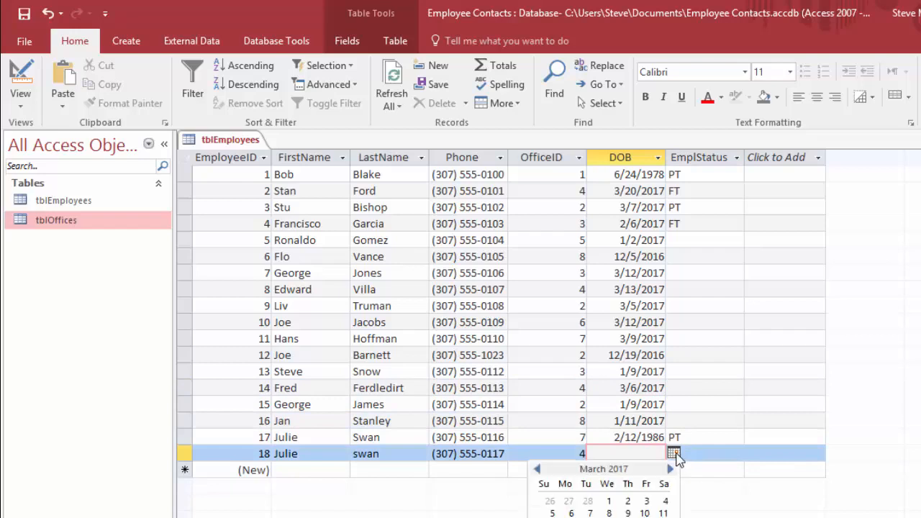
pyautogui.click(674, 453)
pyautogui.click(552, 513)
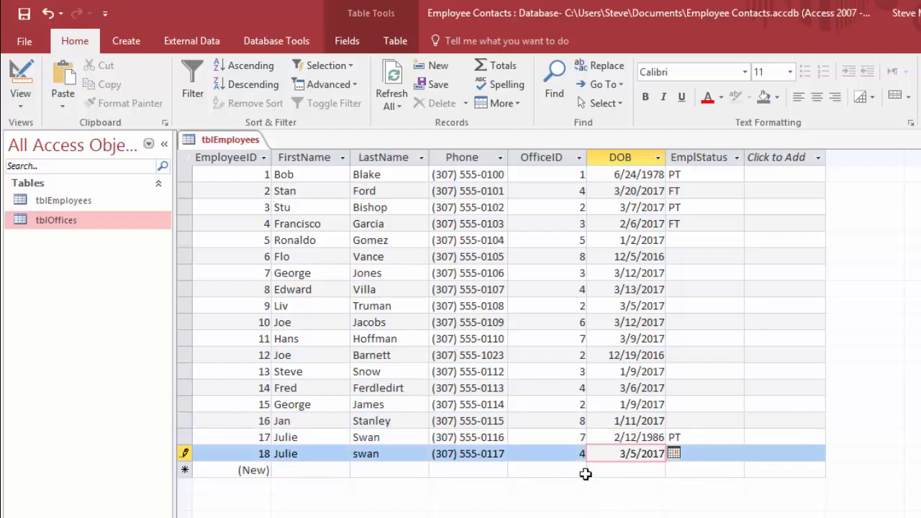
# Step: Fill in EmplStatus for the fifth to eighth employees with FT, repeating the value of the record above
pyautogui.click(689, 240)
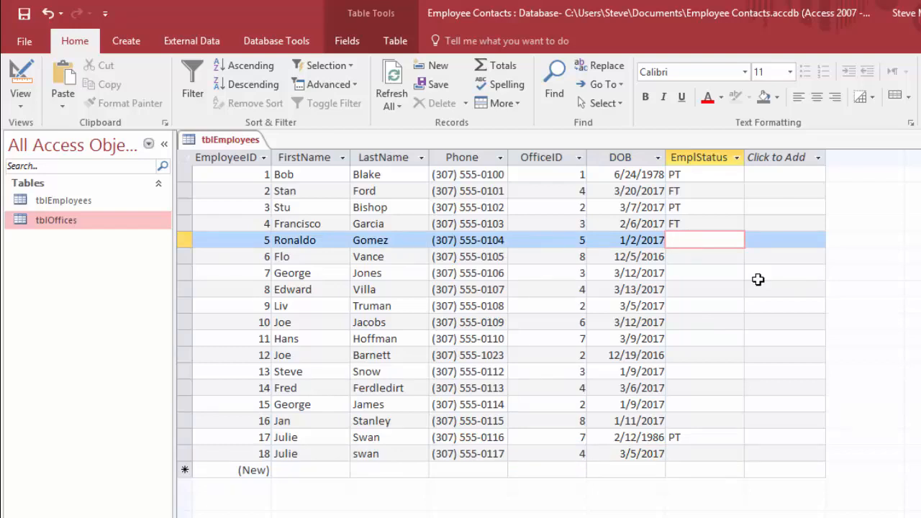
pyautogui.hotkey('ctrl', "'")
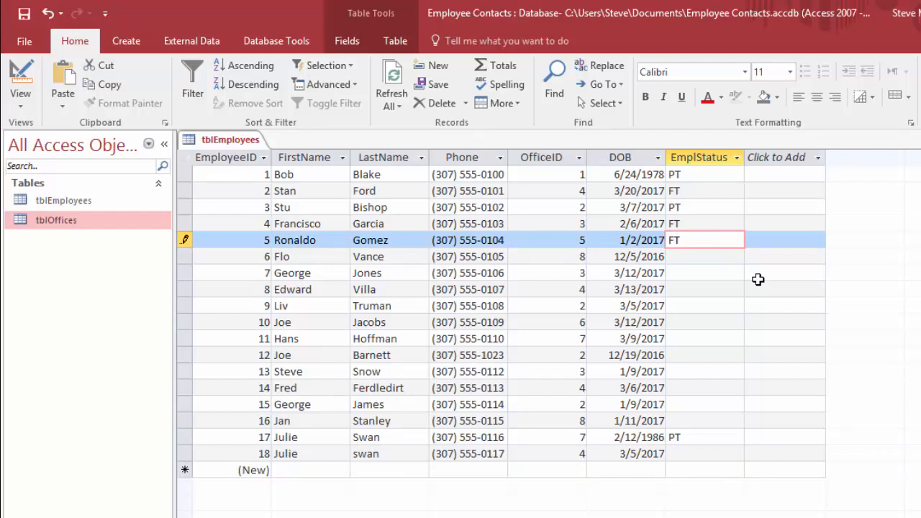
pyautogui.press('Down')
pyautogui.hotkey('ctrl', "'")
pyautogui.press('Down')
pyautogui.hotkey('ctrl', "'")
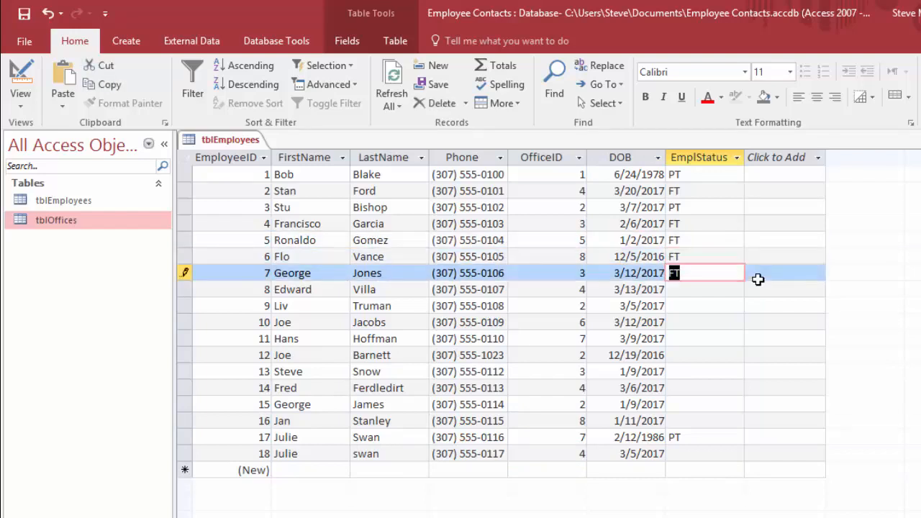
pyautogui.press('Down')
pyautogui.hotkey('ctrl', "'")
# Step: Enter PT as the ninth employee's EmplStatus and repeat it for the tenth to fifteenth employees
pyautogui.press('Down')
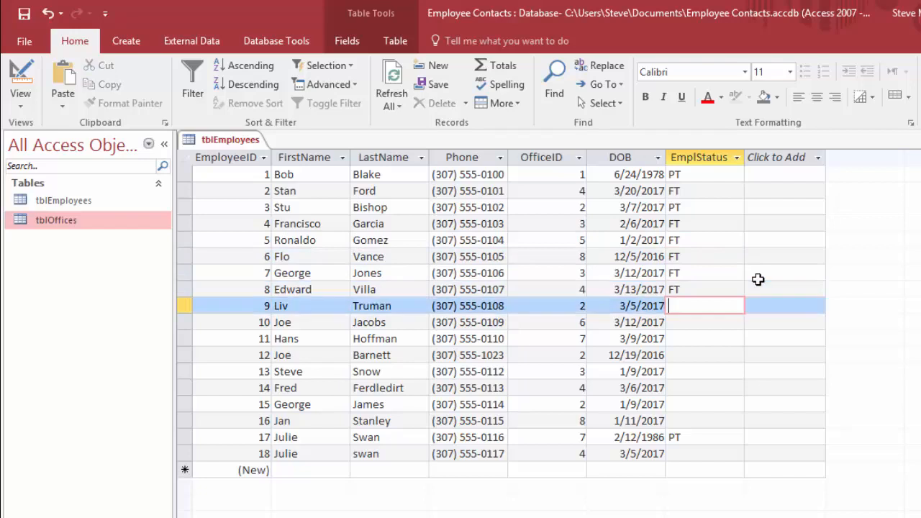
pyautogui.write('pt')
pyautogui.press('Down')
pyautogui.hotkey('ctrl', "'")
pyautogui.press('Down')
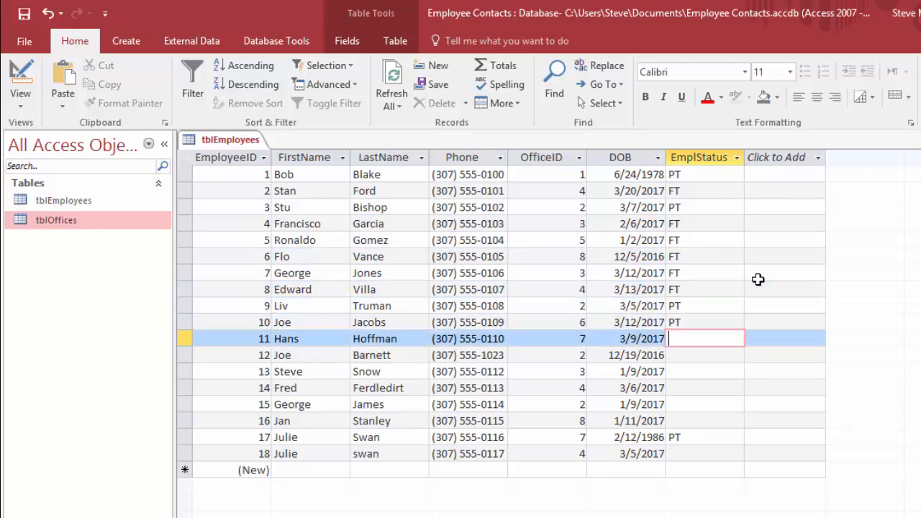
pyautogui.hotkey('ctrl', "'")
pyautogui.press('Down')
pyautogui.hotkey('ctrl', "'")
pyautogui.press('Down')
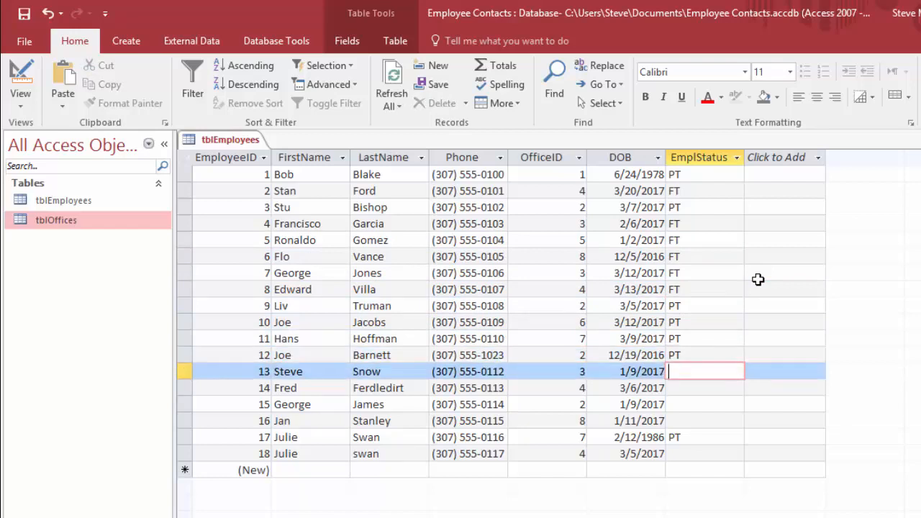
pyautogui.hotkey('ctrl', "'")
pyautogui.press('Down')
pyautogui.hotkey('ctrl', "'")
pyautogui.press('Down')
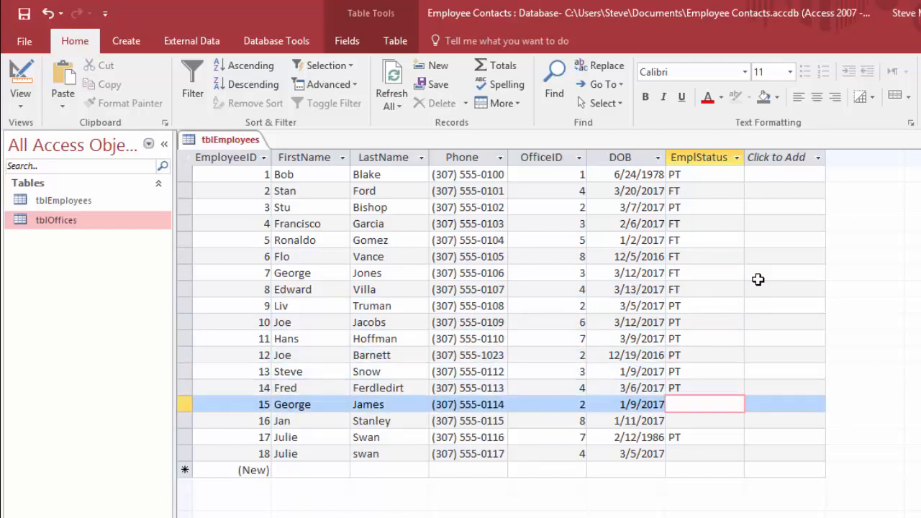
pyautogui.hotkey('ctrl', "'")
# Step: Set EmplStatus to FT for the sixteenth employee and to PT for the eighteenth
pyautogui.press('Down')
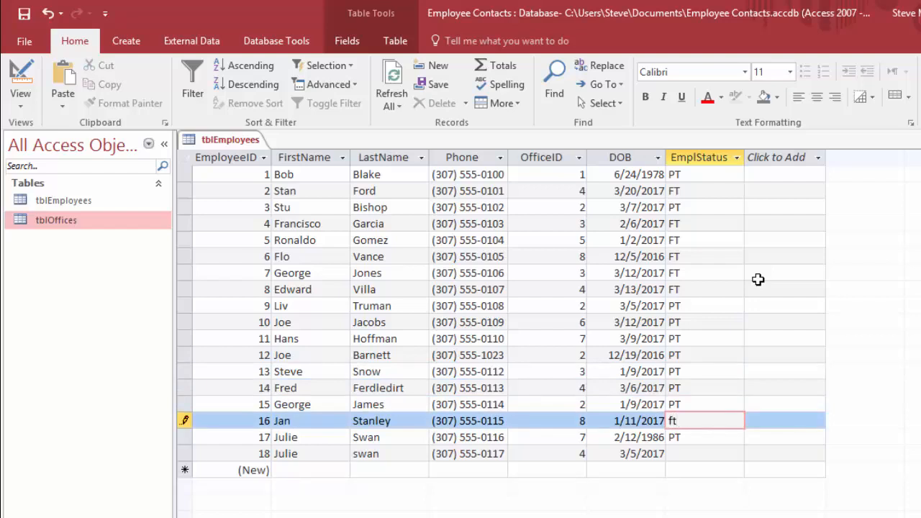
pyautogui.press('Down')
pyautogui.press('Down')
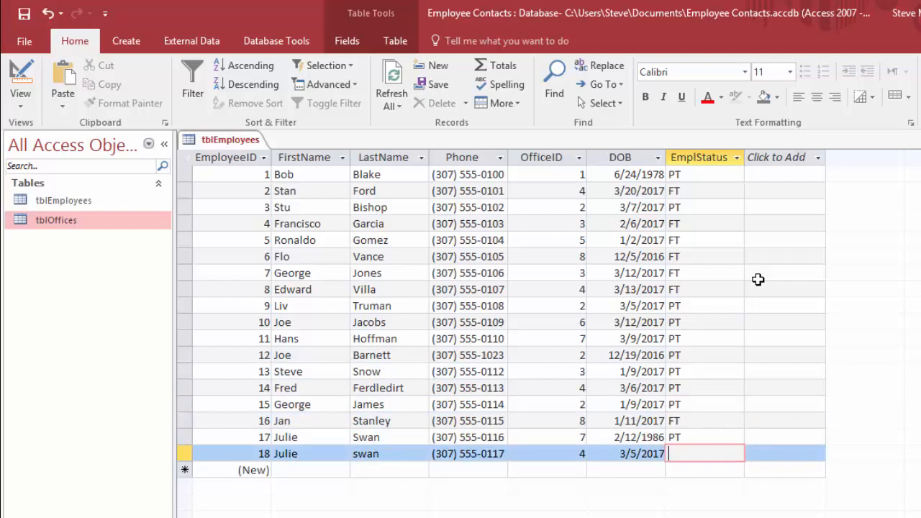
pyautogui.hotkey('ctrl', "'")
pyautogui.press('Tab')
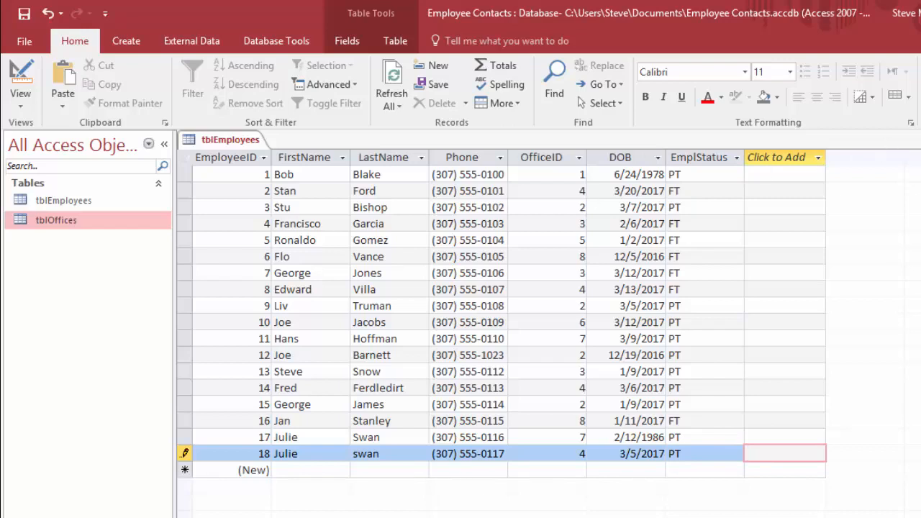
# Step: Close tblEmployees, open tblOffices and permanently delete the record with OfficeID 9
pyautogui.hotkey('ctrl', 'w')
pyautogui.doubleClick(56, 223)
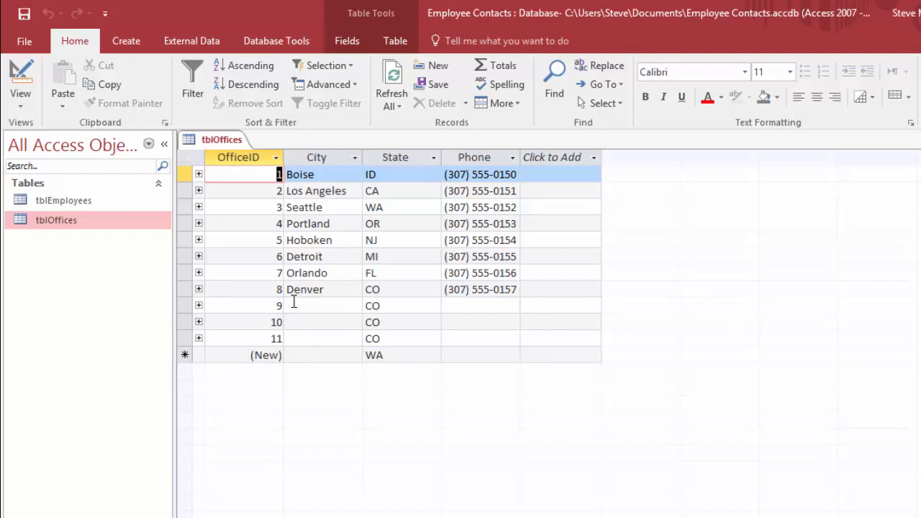
pyautogui.click(184, 305)
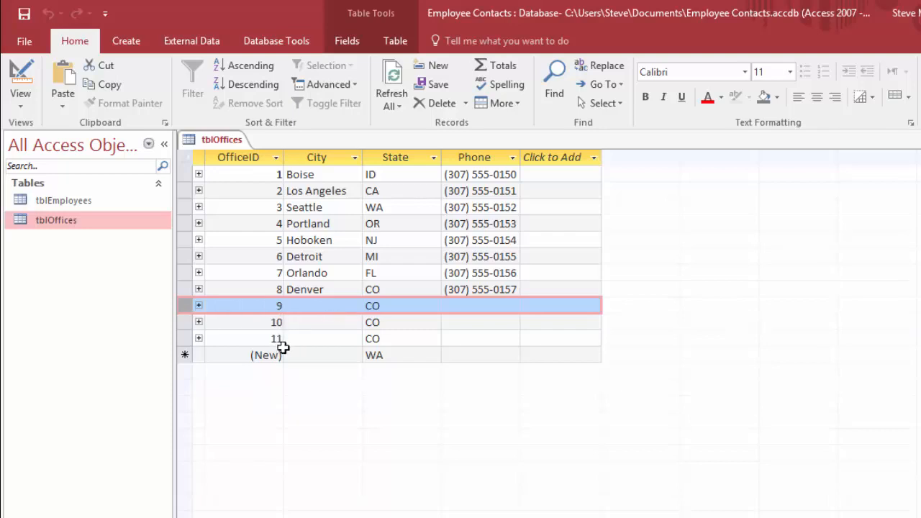
pyautogui.rightClick(185, 306)
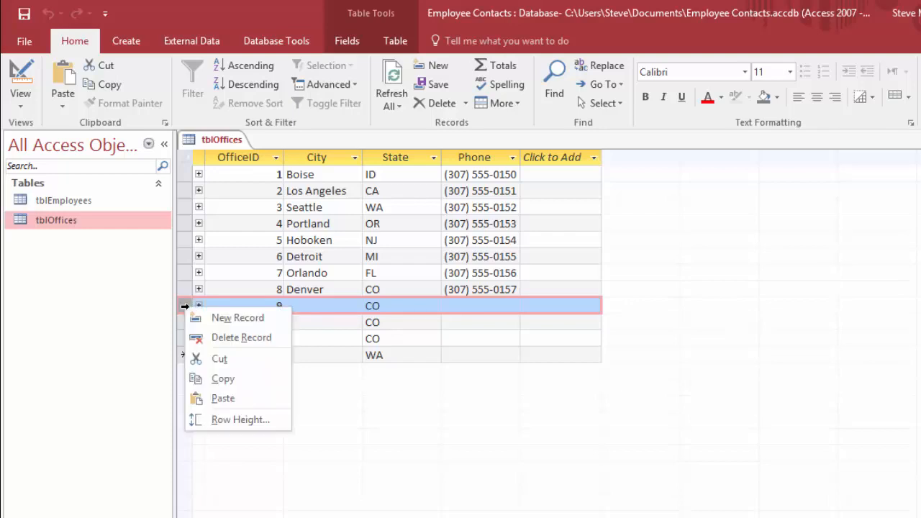
pyautogui.click(232, 337)
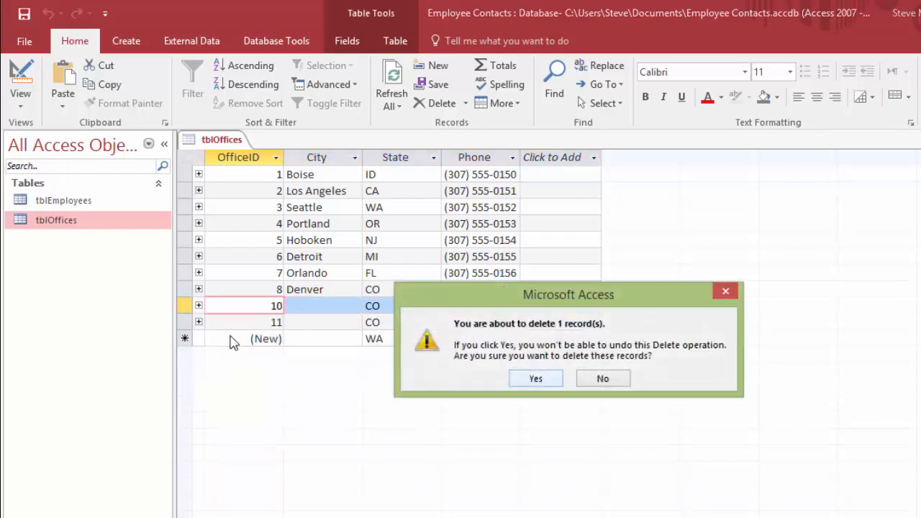
pyautogui.click(535, 379)
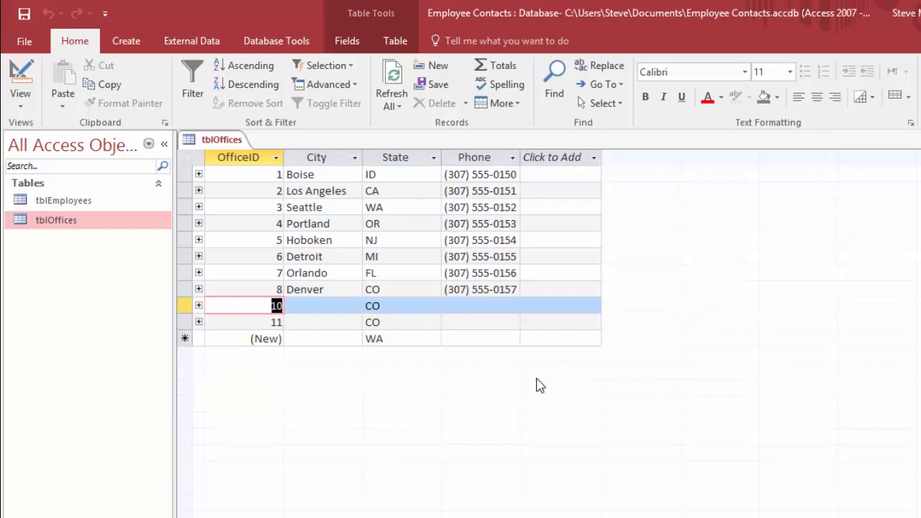
# Step: Permanently delete the remaining records without a city, OfficeID 10 and 11, from tblOffices
pyautogui.click(185, 306)
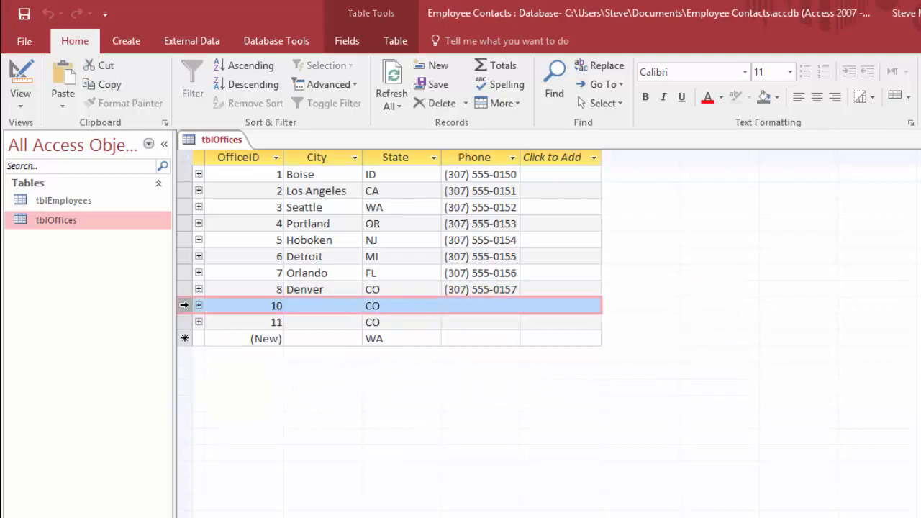
pyautogui.rightClick(186, 305)
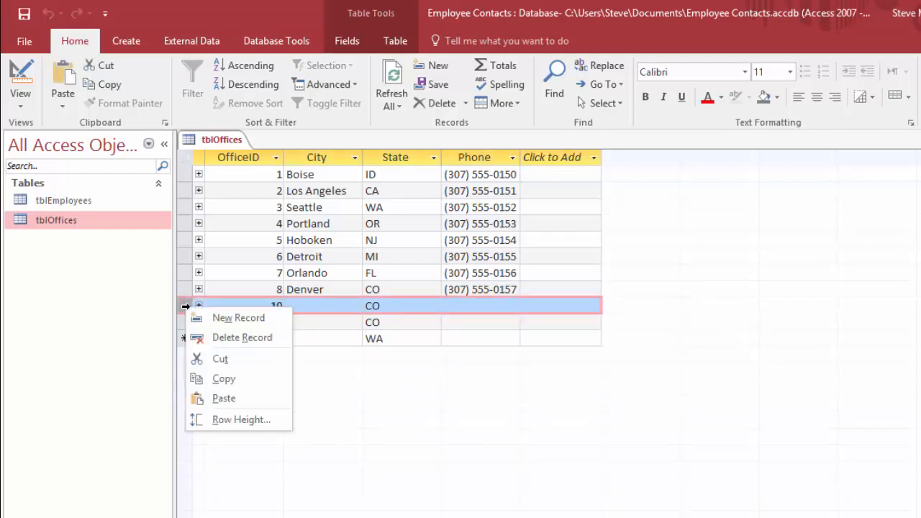
pyautogui.click(228, 342)
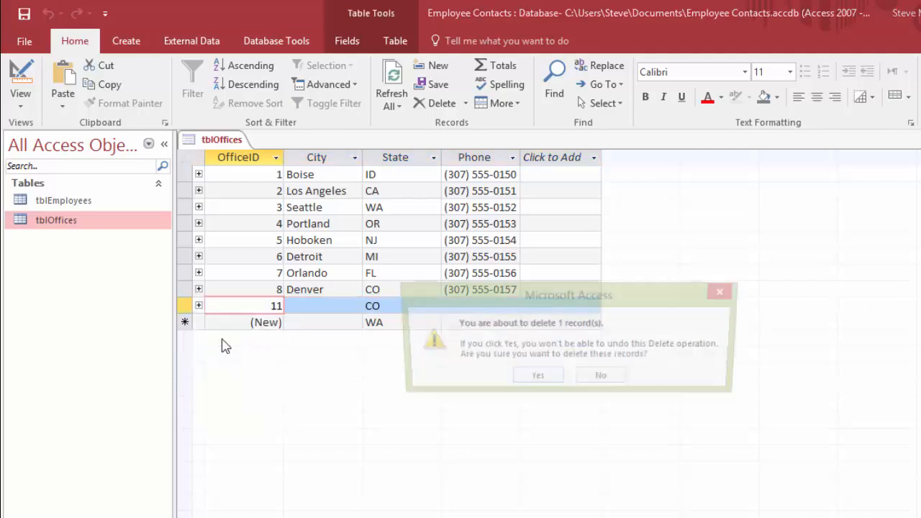
pyautogui.click(536, 379)
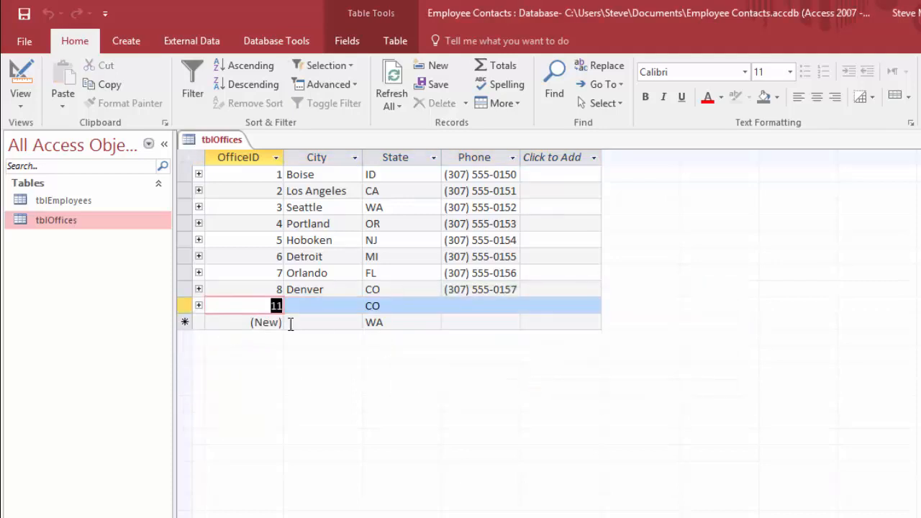
pyautogui.click(185, 305)
pyautogui.rightClick(185, 305)
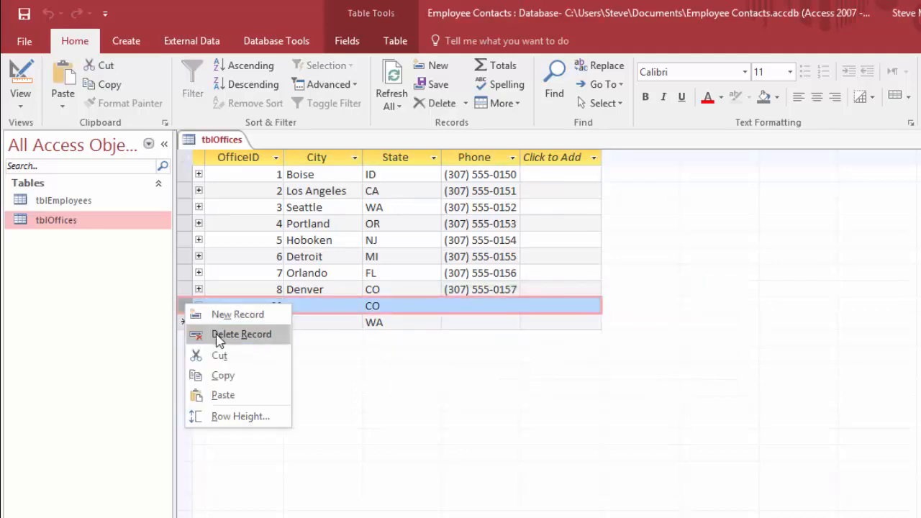
pyautogui.click(212, 333)
pyautogui.click(536, 379)
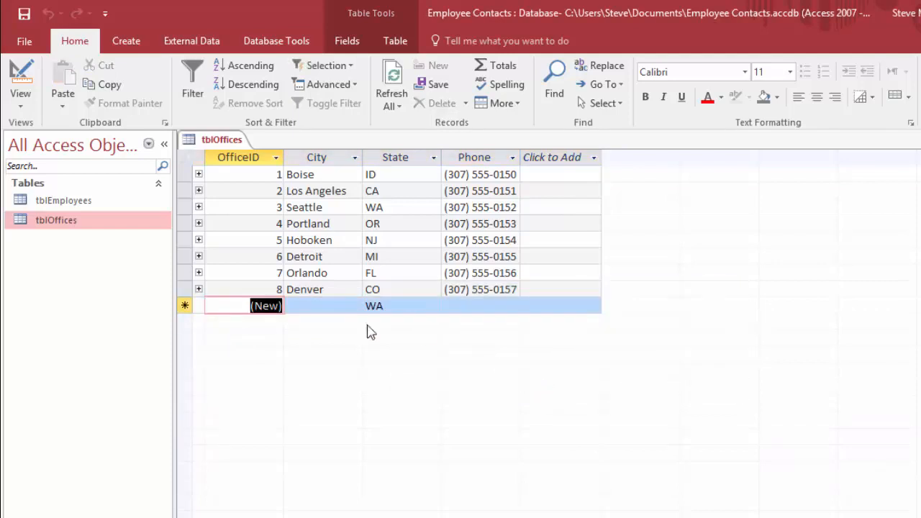
# Step: Add a new office record to tblOffices with Spokane as the city, WA as the state, and the office's phone number
pyautogui.click(321, 307)
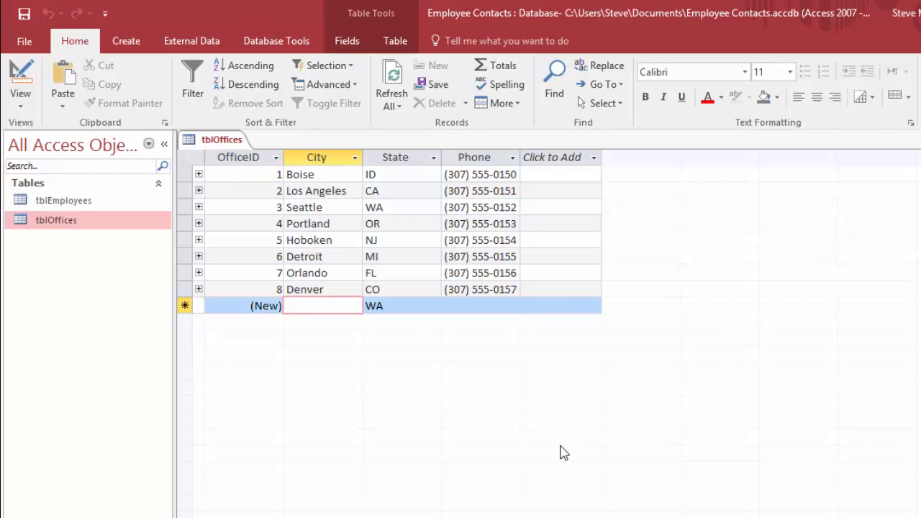
pyautogui.write('Spok')
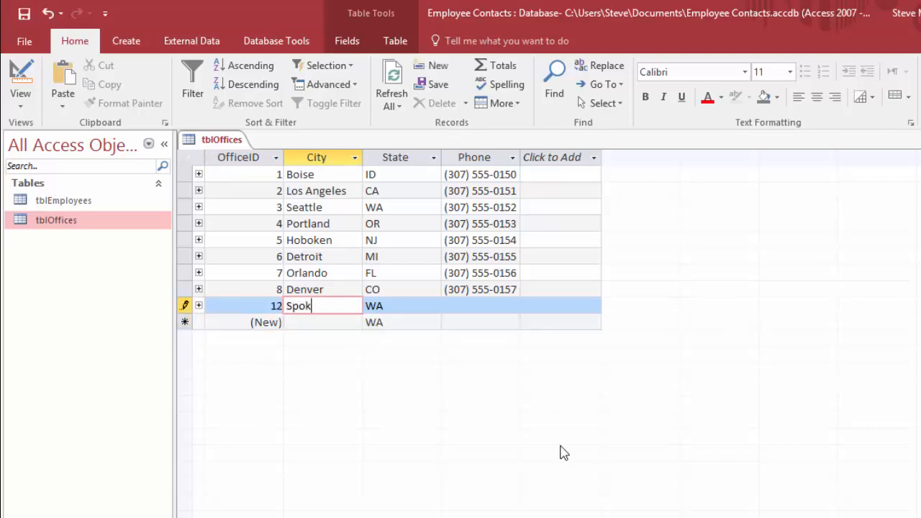
pyautogui.write('ane')
pyautogui.press('Tab')
pyautogui.press('Tab')
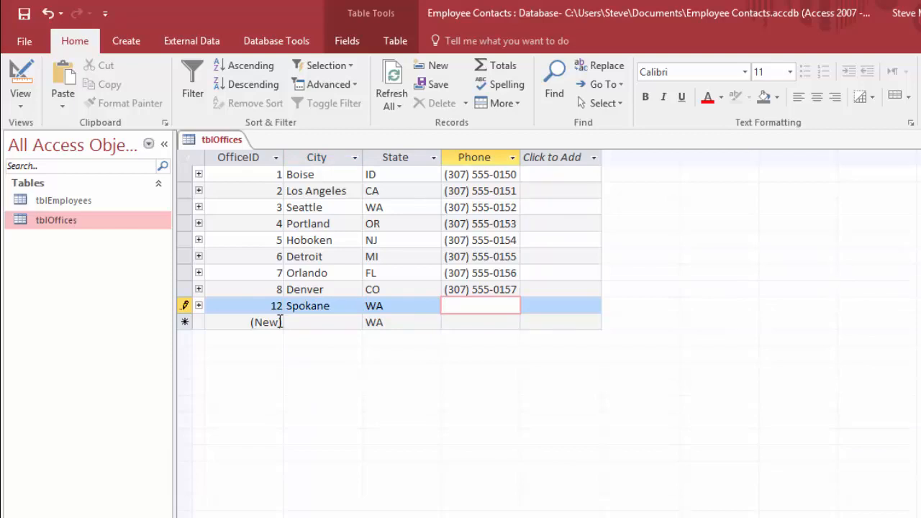
pyautogui.write('307) ')
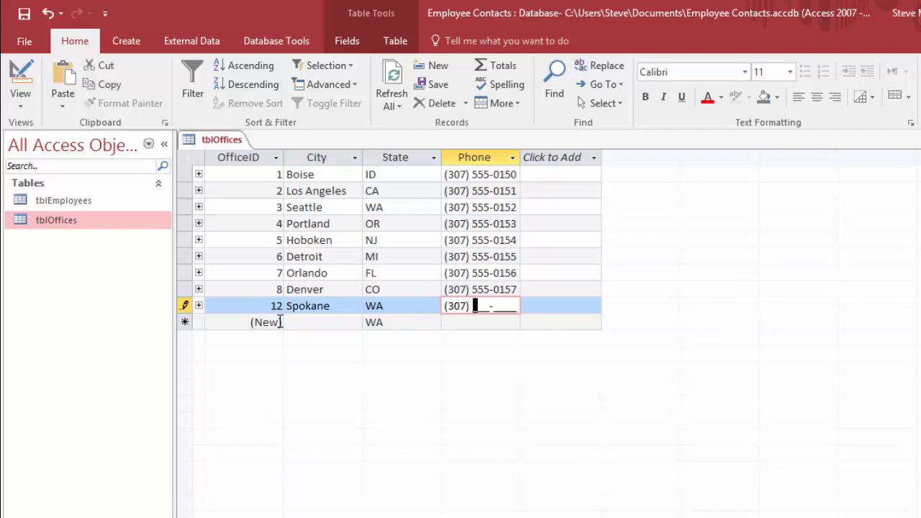
pyautogui.write('555-0158')
pyautogui.click(280, 321)
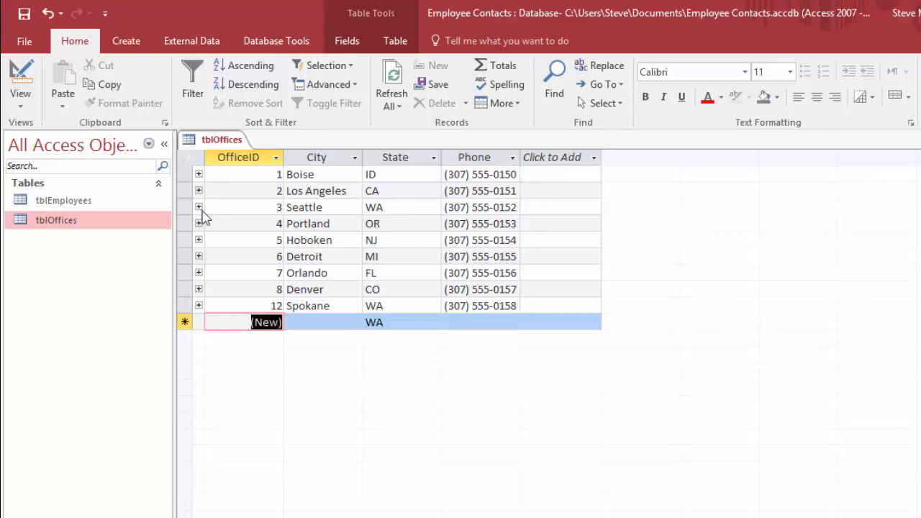
# Step: Open tblEmployees to review the employees' OfficeID assignments, and return to tblOffices
pyautogui.click(276, 42)
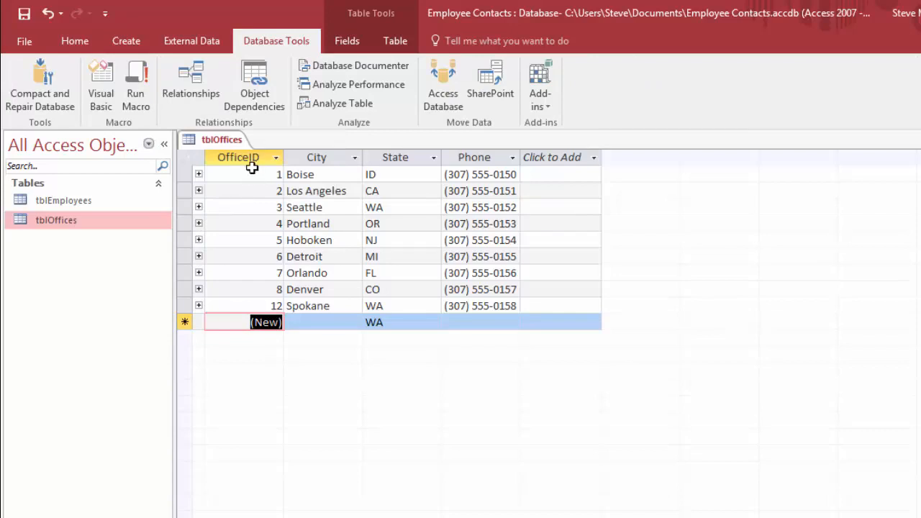
pyautogui.doubleClick(63, 203)
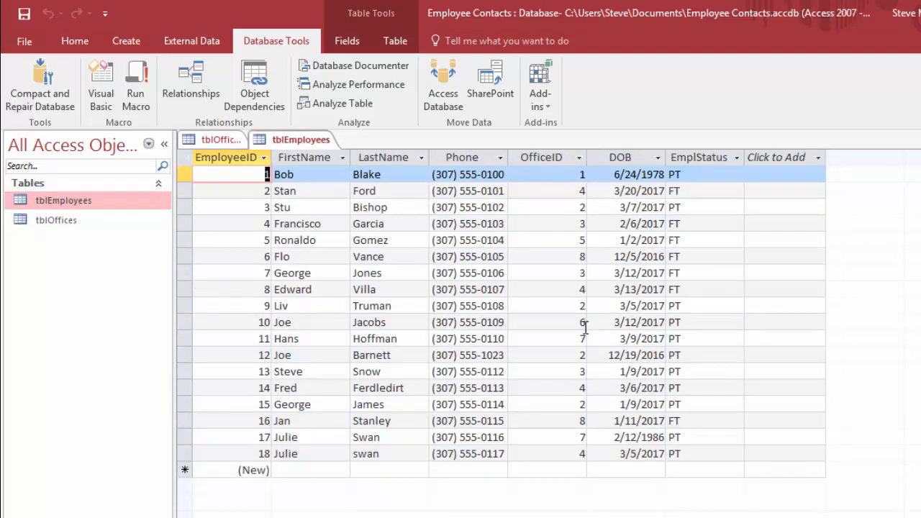
pyautogui.click(220, 141)
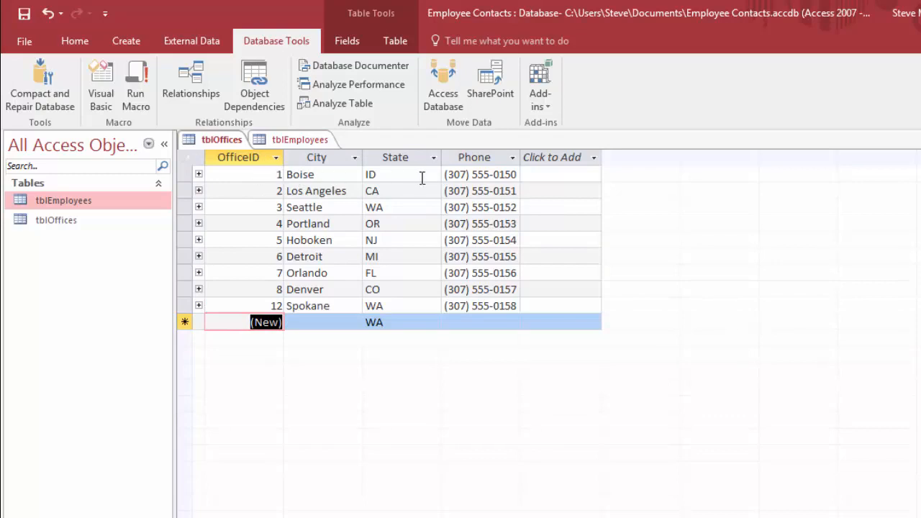
# Step: Examine the related employee records of the Boise, Los Angeles, Seattle and Portland offices, expanding and collapsing each in turn
pyautogui.click(198, 175)
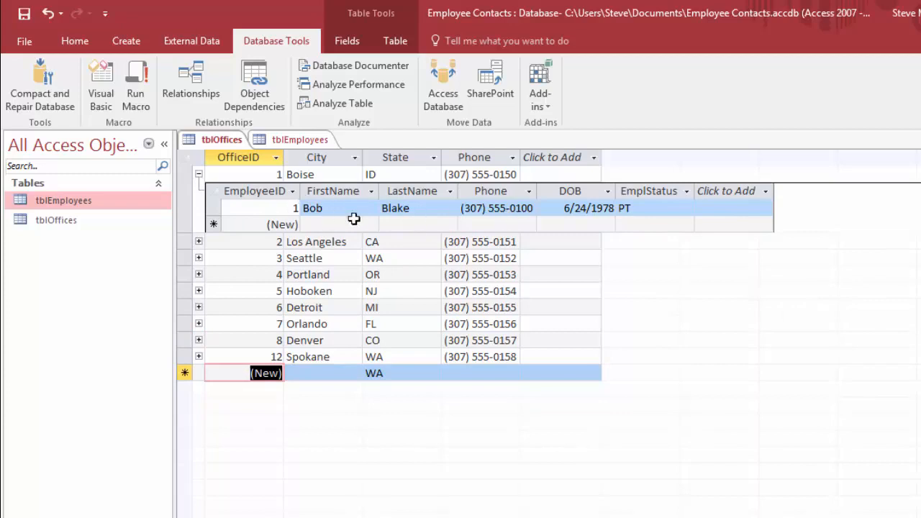
pyautogui.click(199, 175)
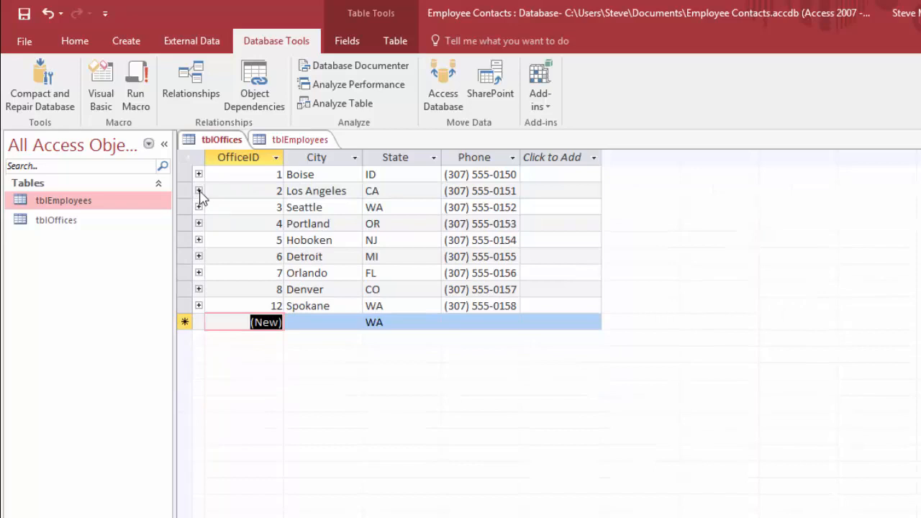
pyautogui.click(199, 191)
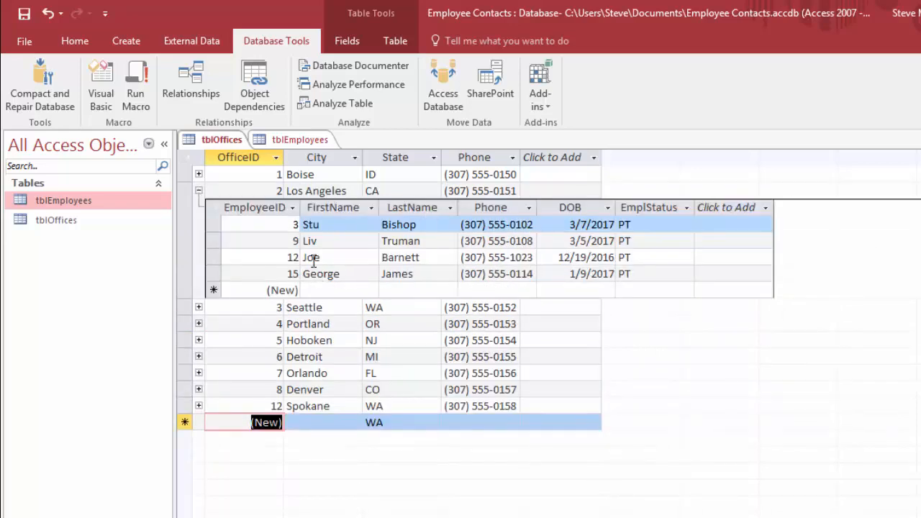
pyautogui.click(199, 191)
pyautogui.click(198, 207)
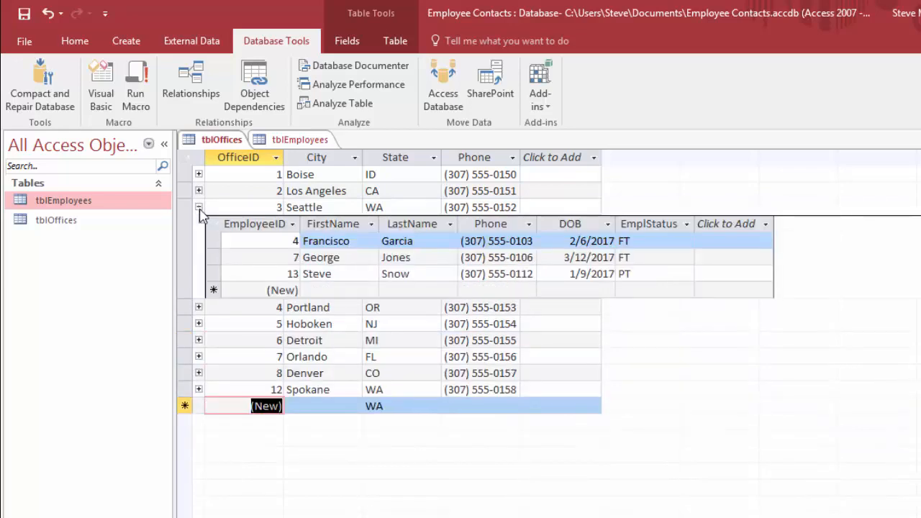
pyautogui.click(198, 207)
pyautogui.click(198, 224)
pyautogui.click(198, 224)
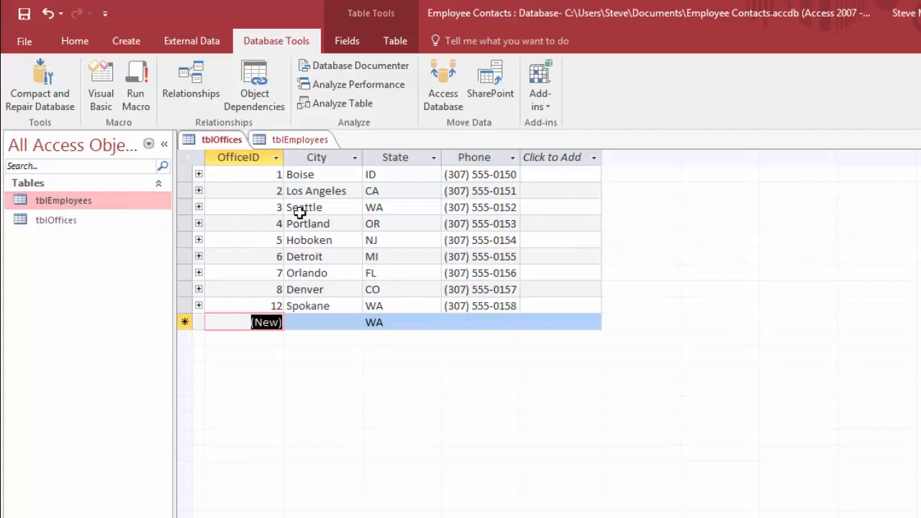
# Step: Close both open tables and create an automatic form based on tblEmployees
pyautogui.hotkey('ctrl', 'w')
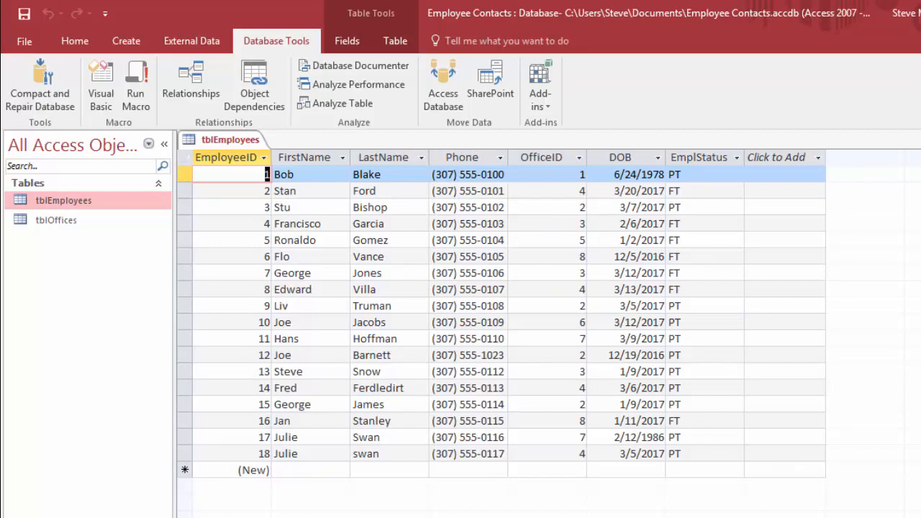
pyautogui.hotkey('ctrl', 'w')
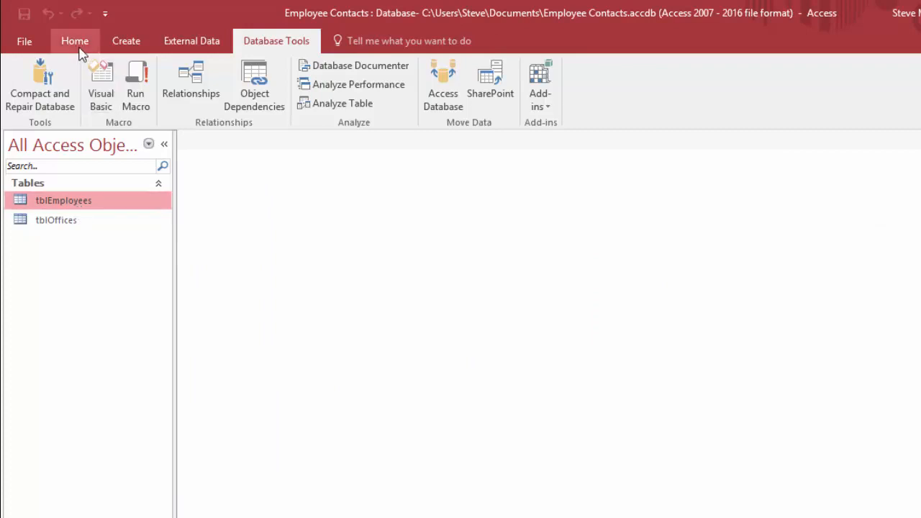
pyautogui.click(126, 44)
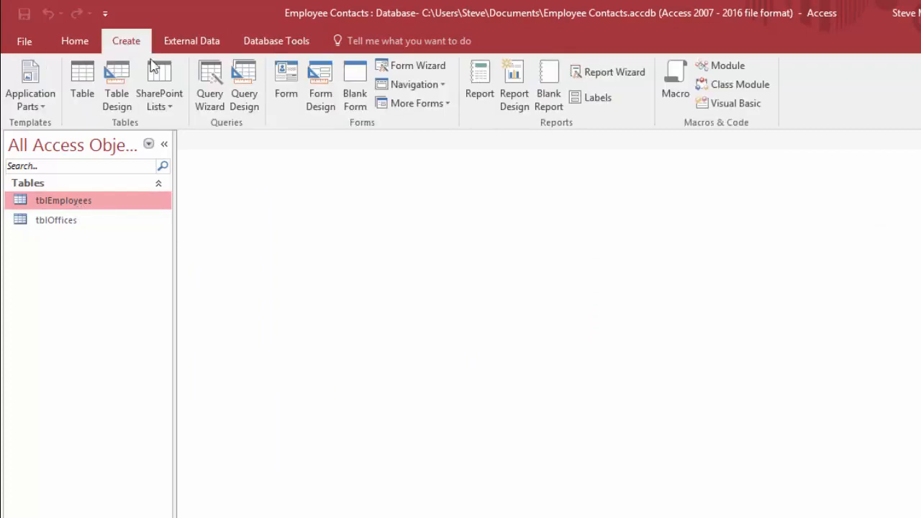
pyautogui.click(287, 81)
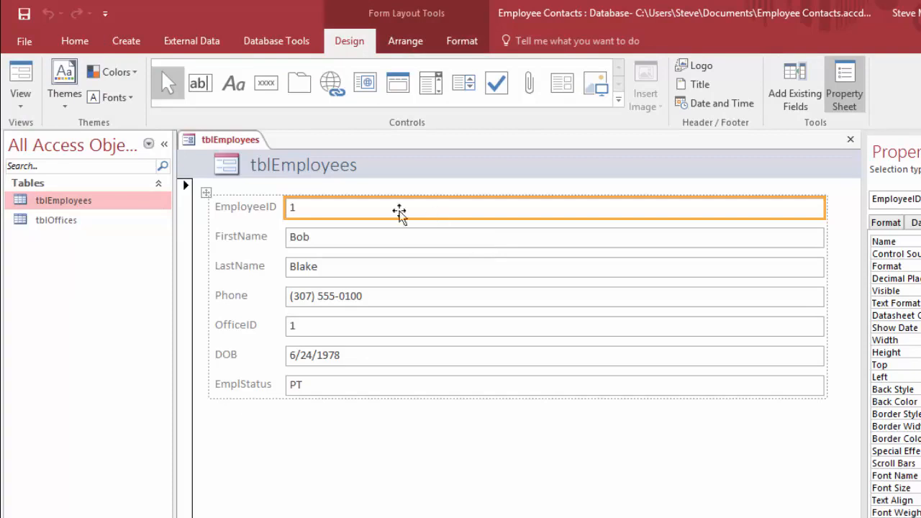
# Step: Switch the new employee form to Form View and check the date picker of the DOB field without changing the date
pyautogui.click(21, 100)
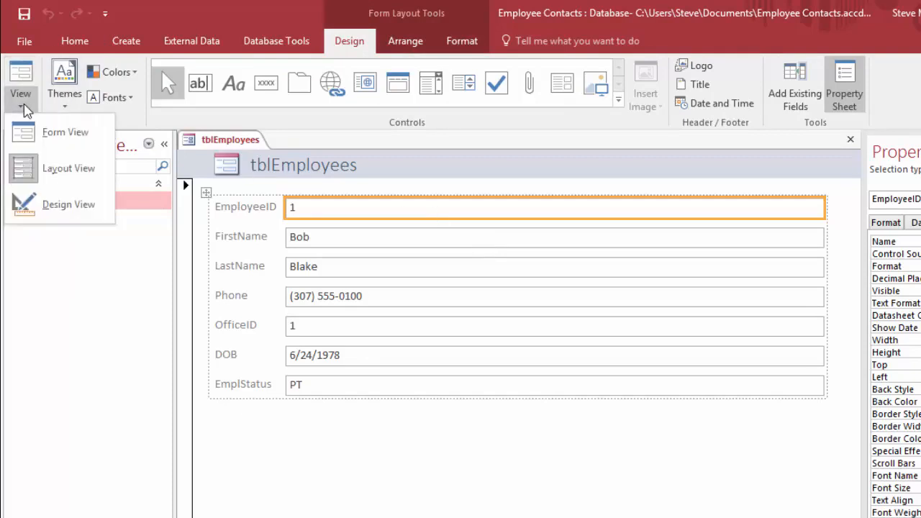
pyautogui.click(61, 137)
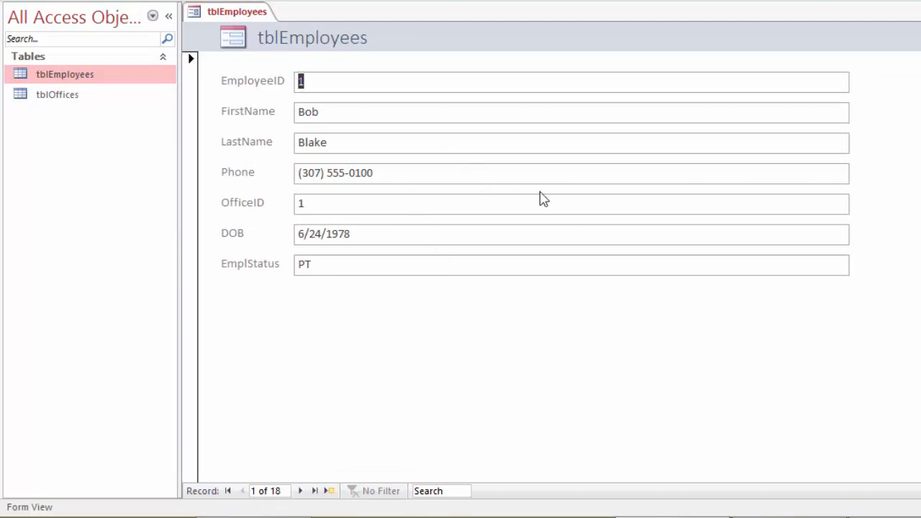
pyautogui.click(576, 233)
pyautogui.click(859, 233)
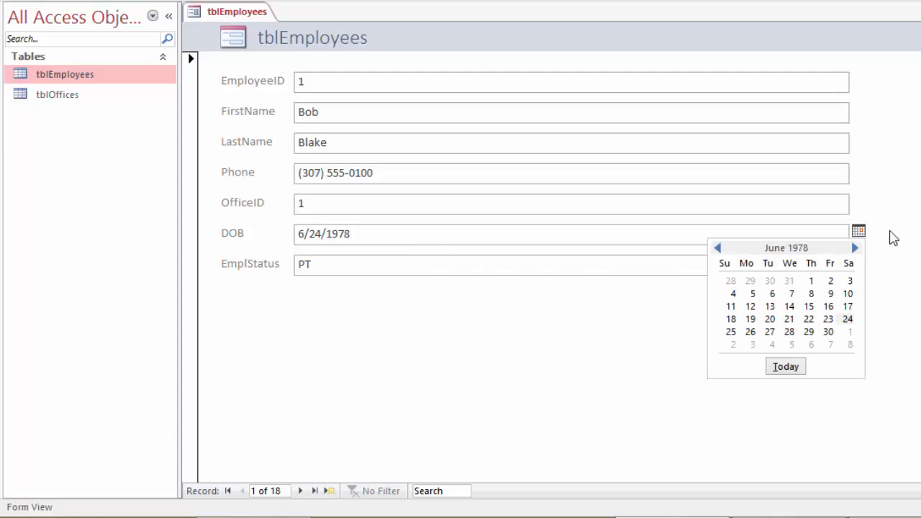
pyautogui.click(859, 233)
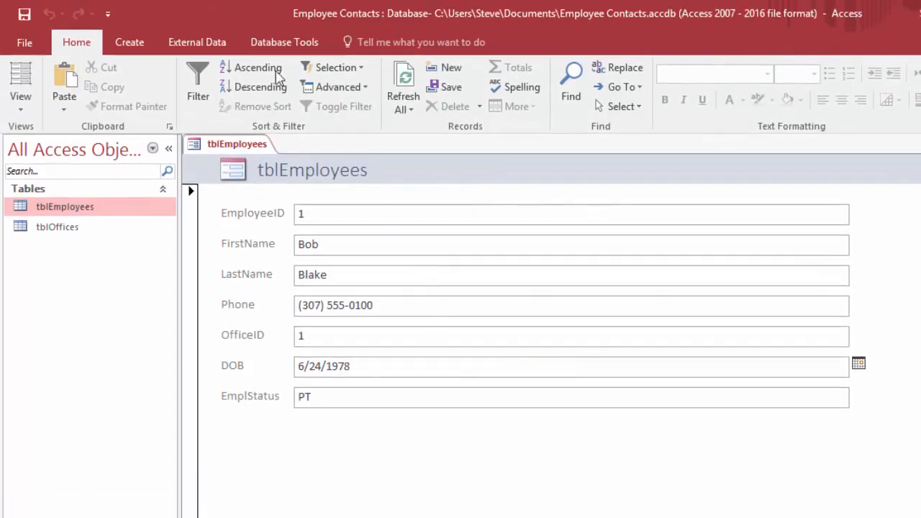
pyautogui.click(120, 43)
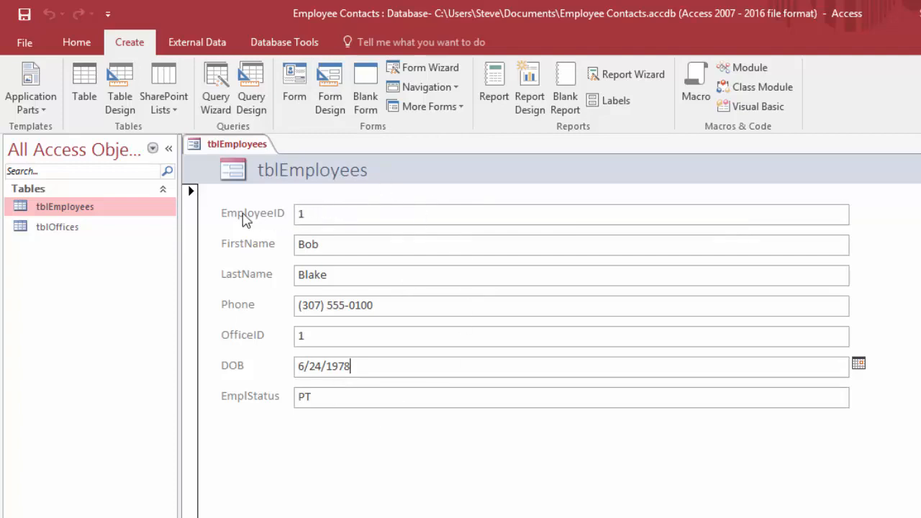
pyautogui.click(326, 215)
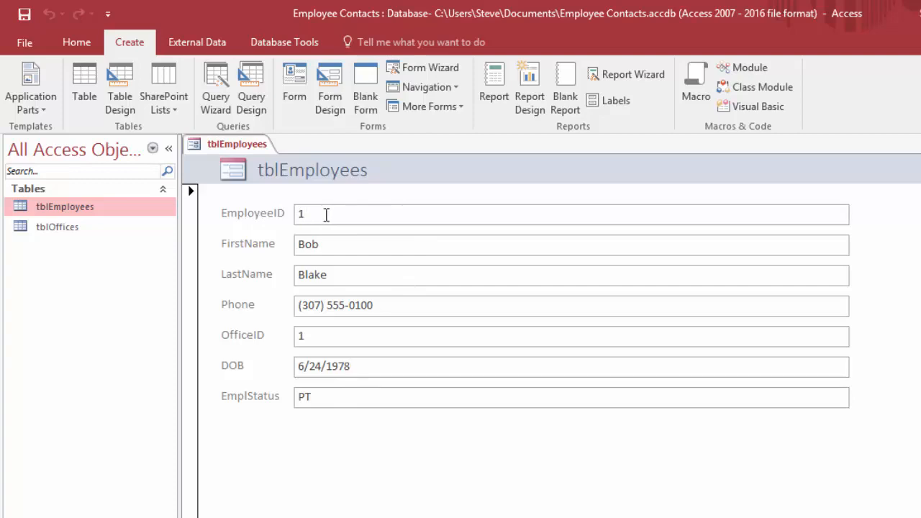